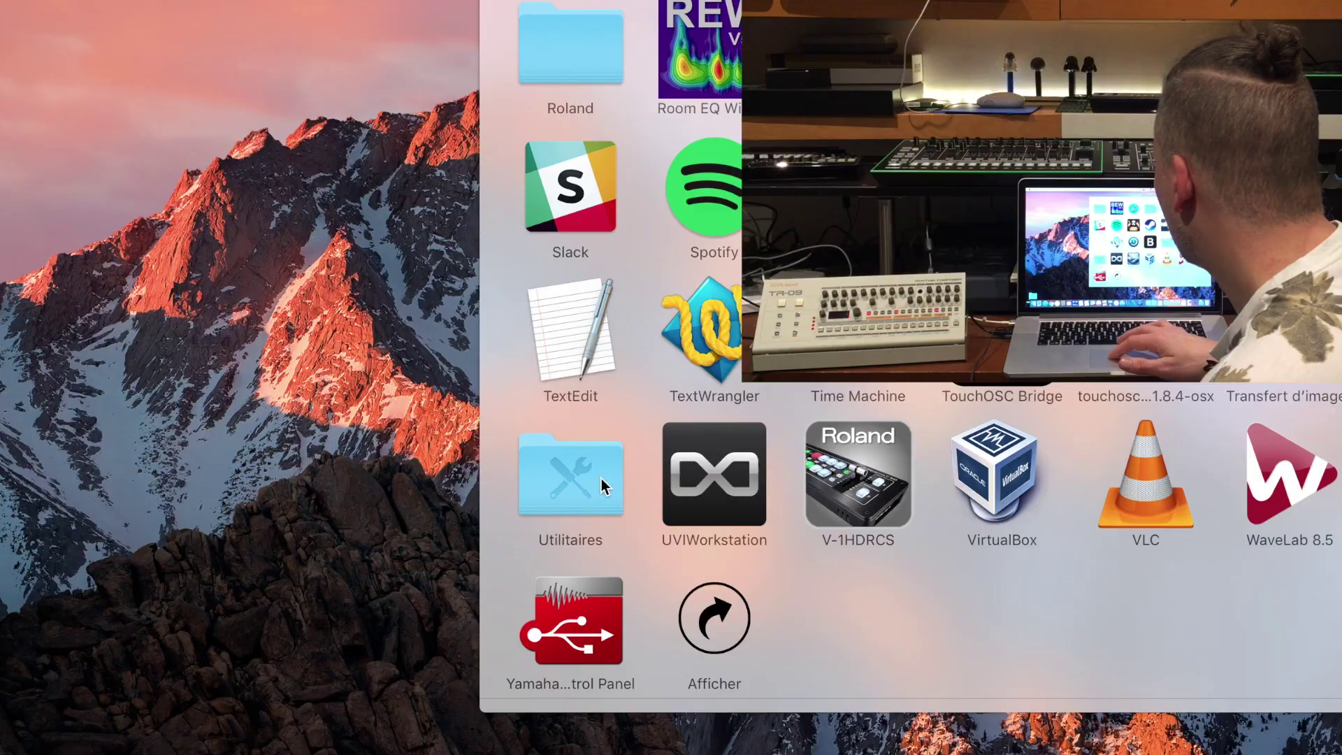
- Open Audio MIDI Setup from the Utilitaires folder, bring up its audio devices window and select the TR-09
{"action": "left_click", "coordinate": [601, 478]}
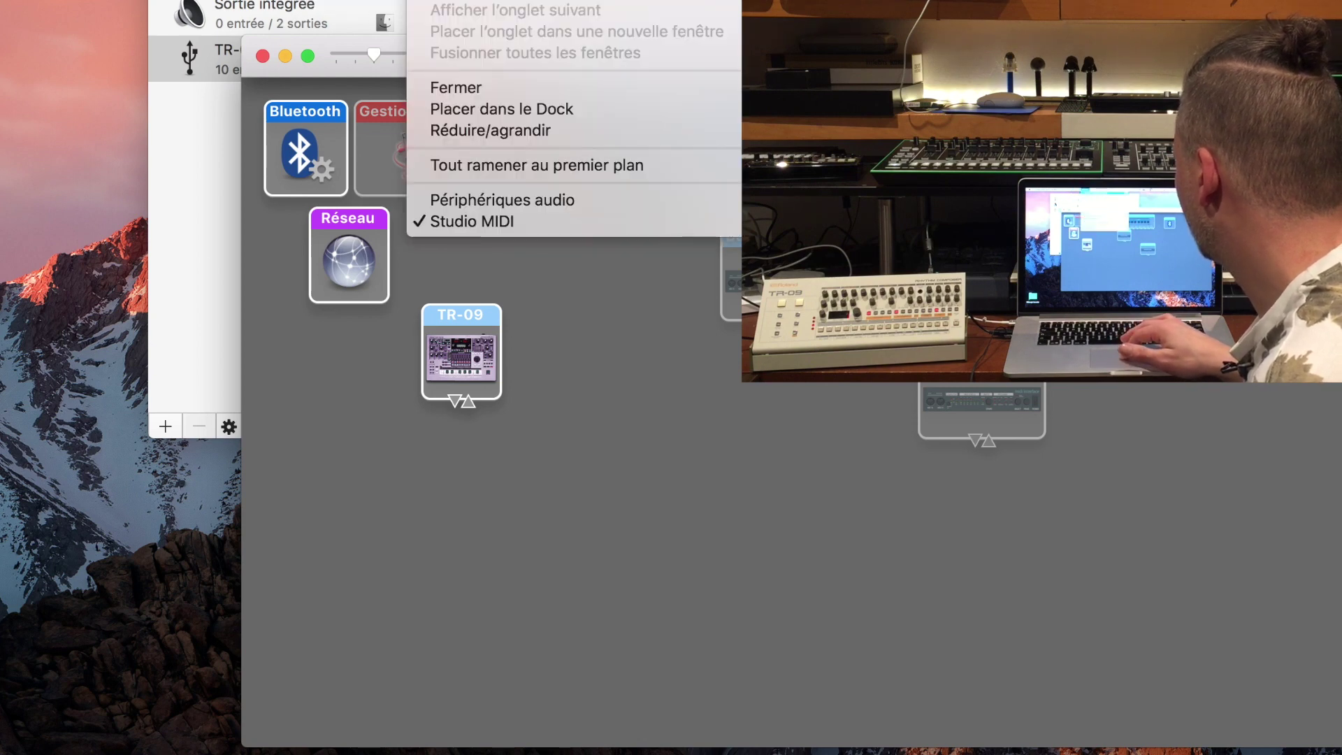
{"action": "left_click", "coordinate": [552, 86]}
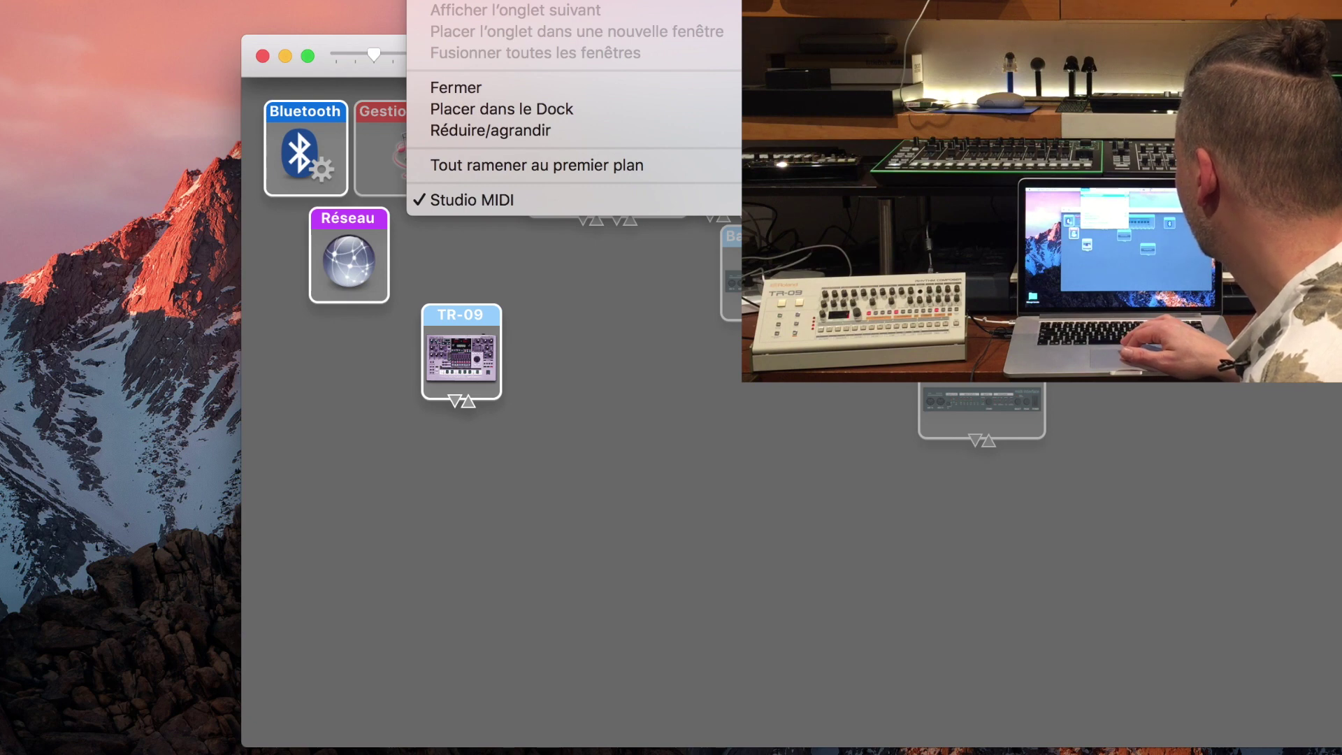
{"action": "key", "text": "super+1"}
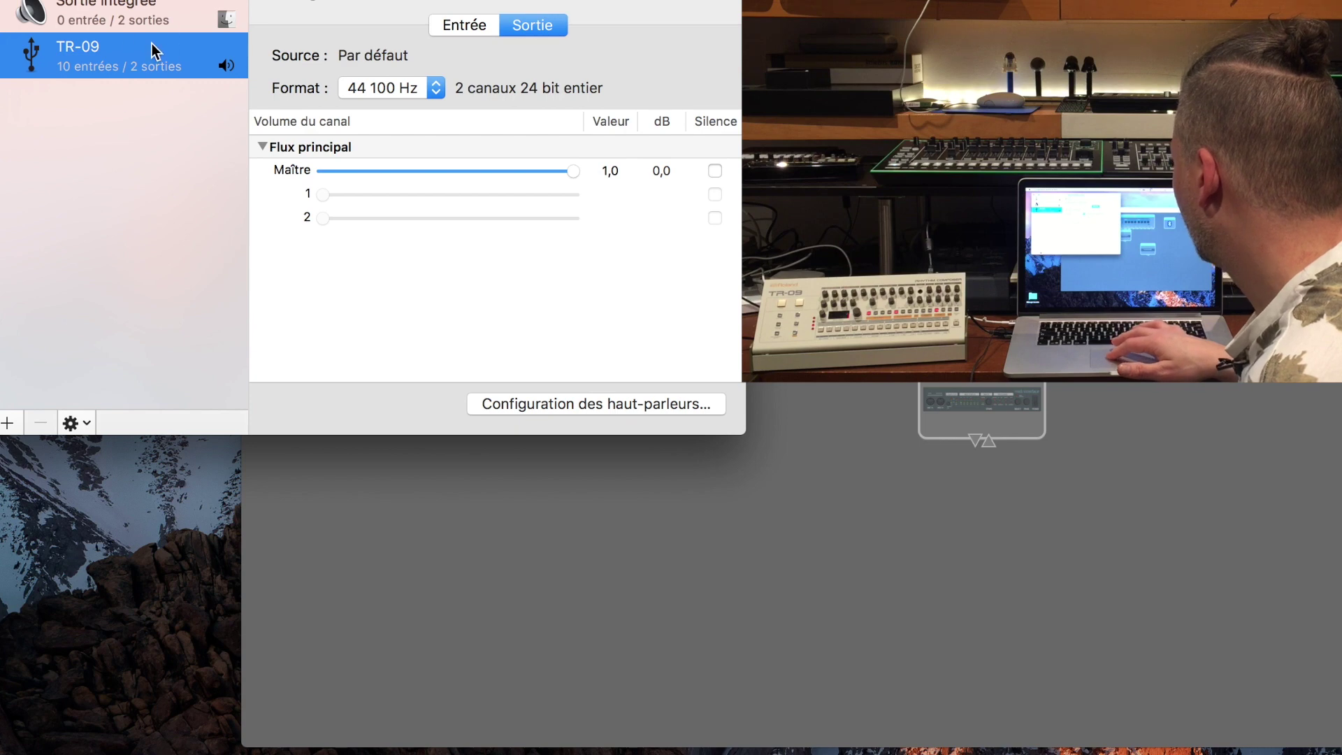
{"action": "left_click", "coordinate": [144, 16]}
{"action": "left_click", "coordinate": [152, 62]}
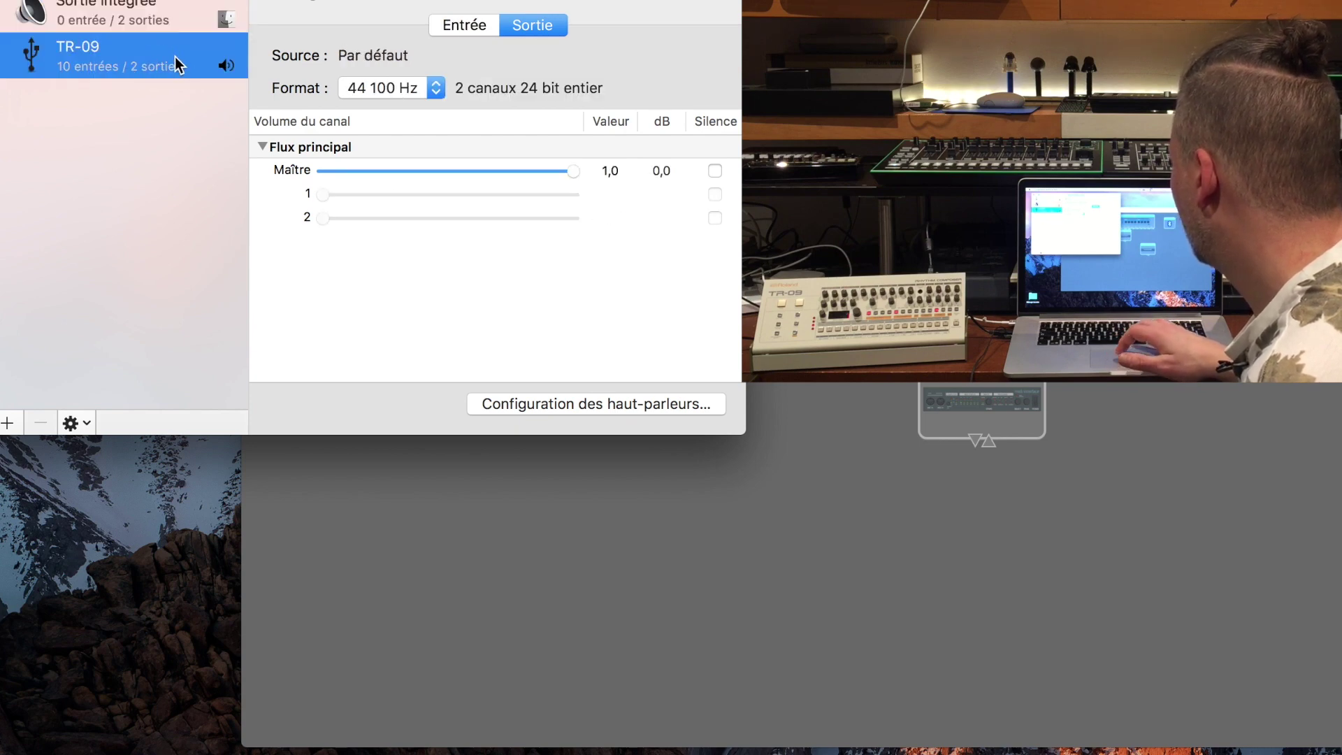
- Examine the TR-09's device options and its input and output channel lists, then its entry in the MIDI studio
{"action": "right_click", "coordinate": [174, 57]}
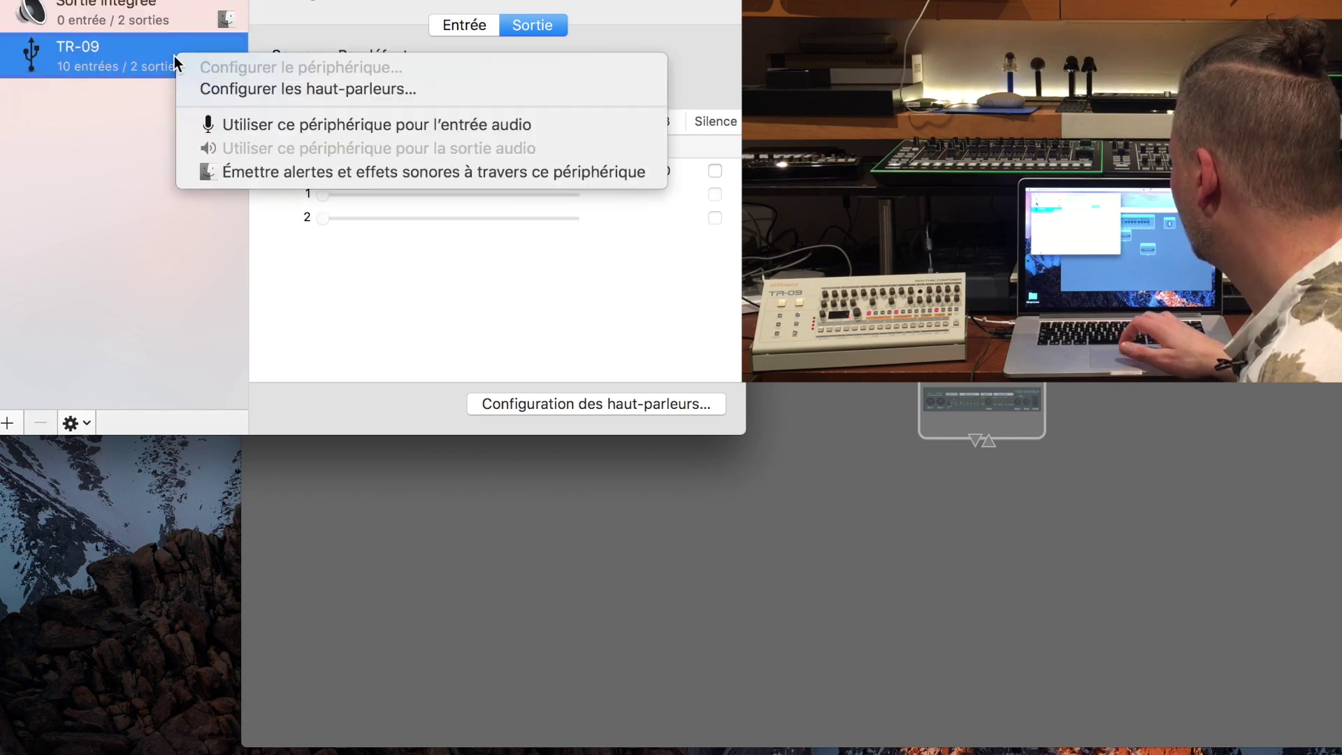
{"action": "left_click", "coordinate": [263, 125]}
{"action": "left_click", "coordinate": [465, 25]}
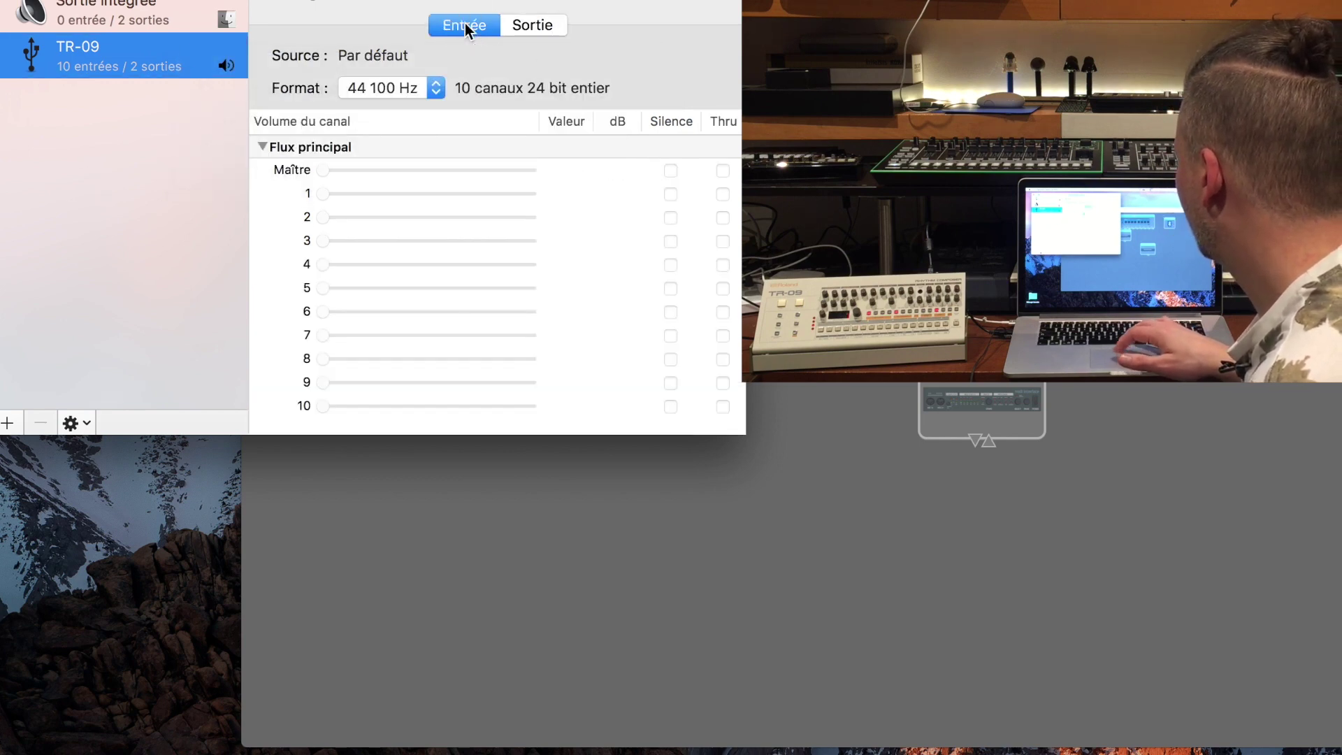
{"action": "left_click", "coordinate": [531, 25]}
{"action": "left_click", "coordinate": [464, 25]}
{"action": "left_click", "coordinate": [530, 25]}
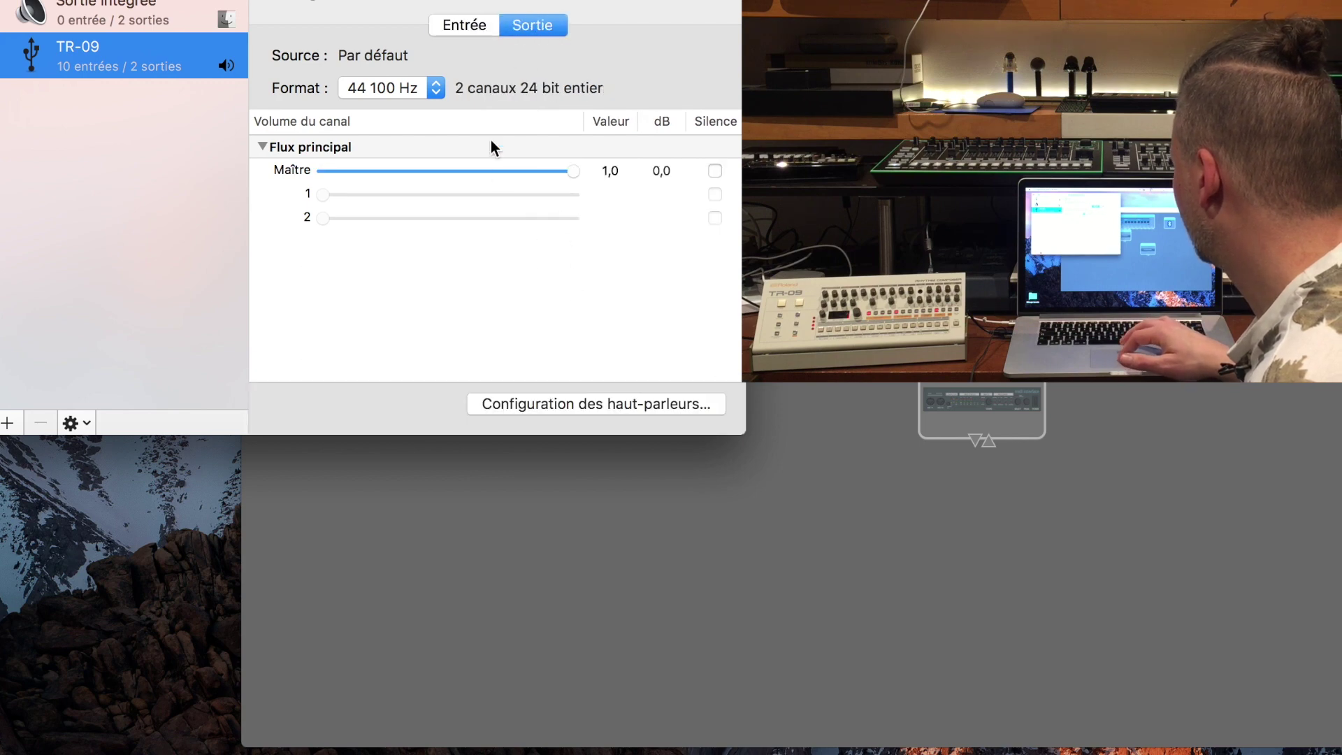
{"action": "left_click", "coordinate": [478, 22]}
{"action": "scroll", "coordinate": [509, 338], "scroll_direction": "down", "scroll_amount": 1}
{"action": "left_click", "coordinate": [526, 27]}
{"action": "left_click", "coordinate": [465, 25]}
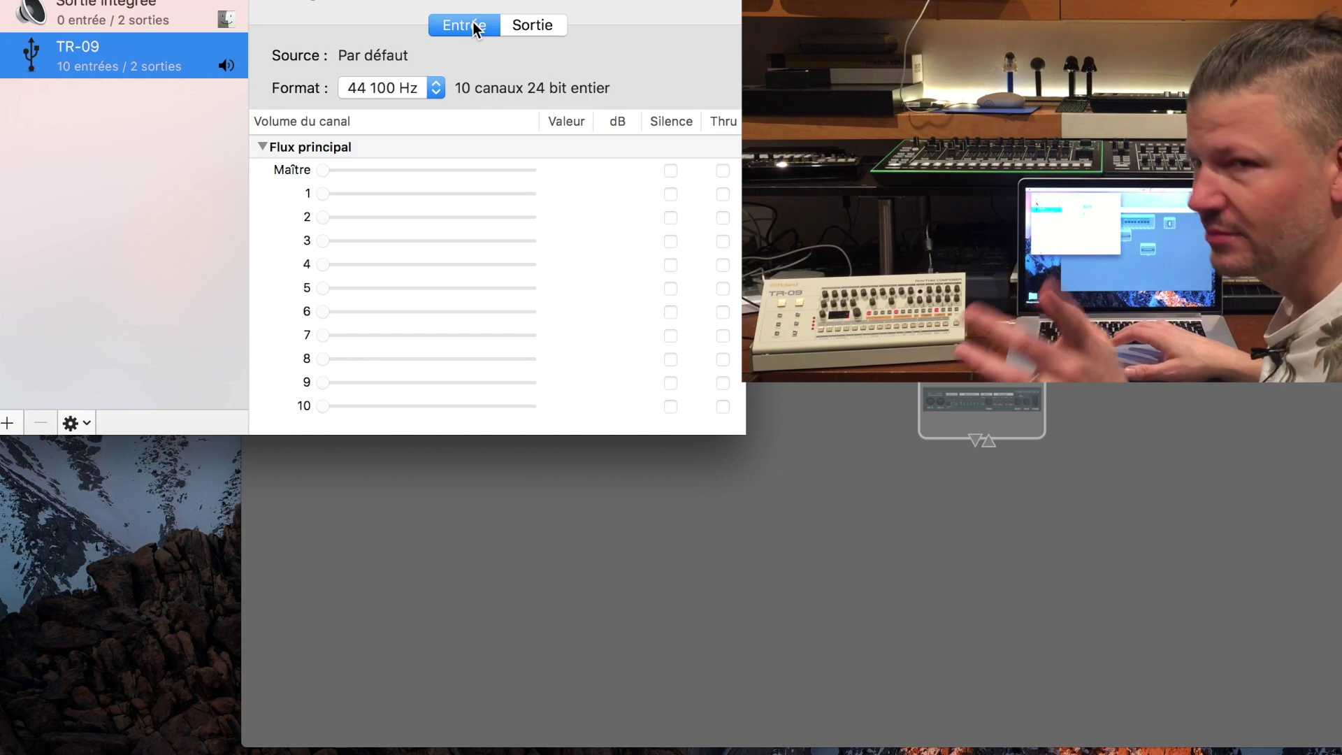
{"action": "left_click", "coordinate": [554, 26]}
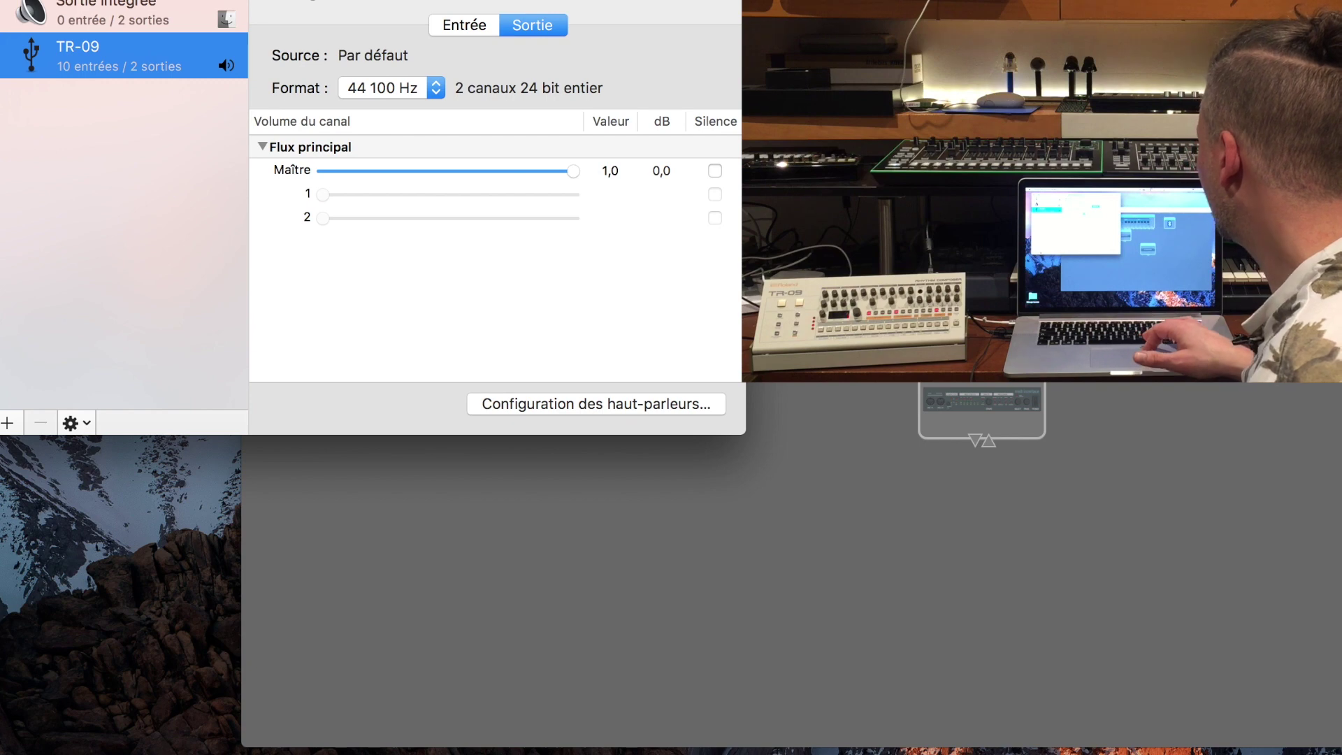
{"action": "key", "text": "super+2"}
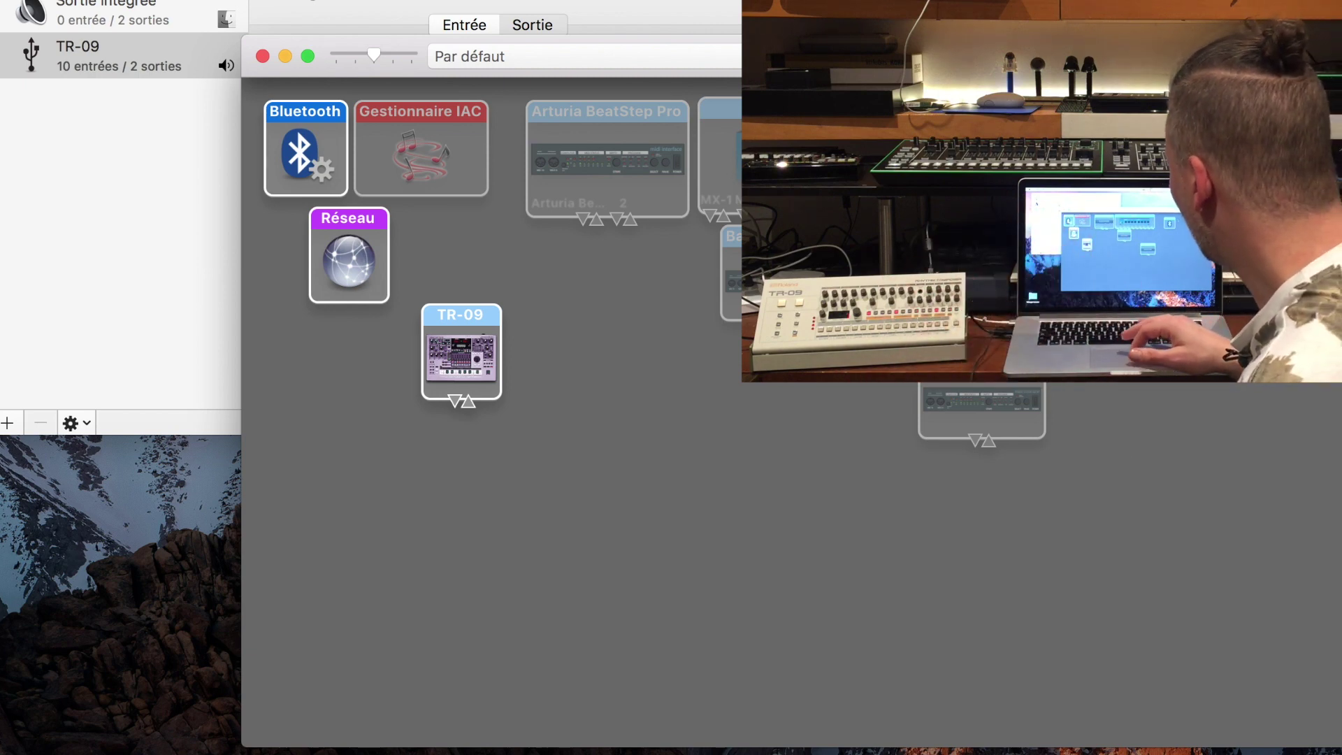
- Switch to Ableton Live and, in the audio preferences, choose TR-09 (10 In, 2 Out) as input device and Sortie intégrée (0 In, 2 Out) as output
{"action": "mouse_move", "coordinate": [1285, 748]}
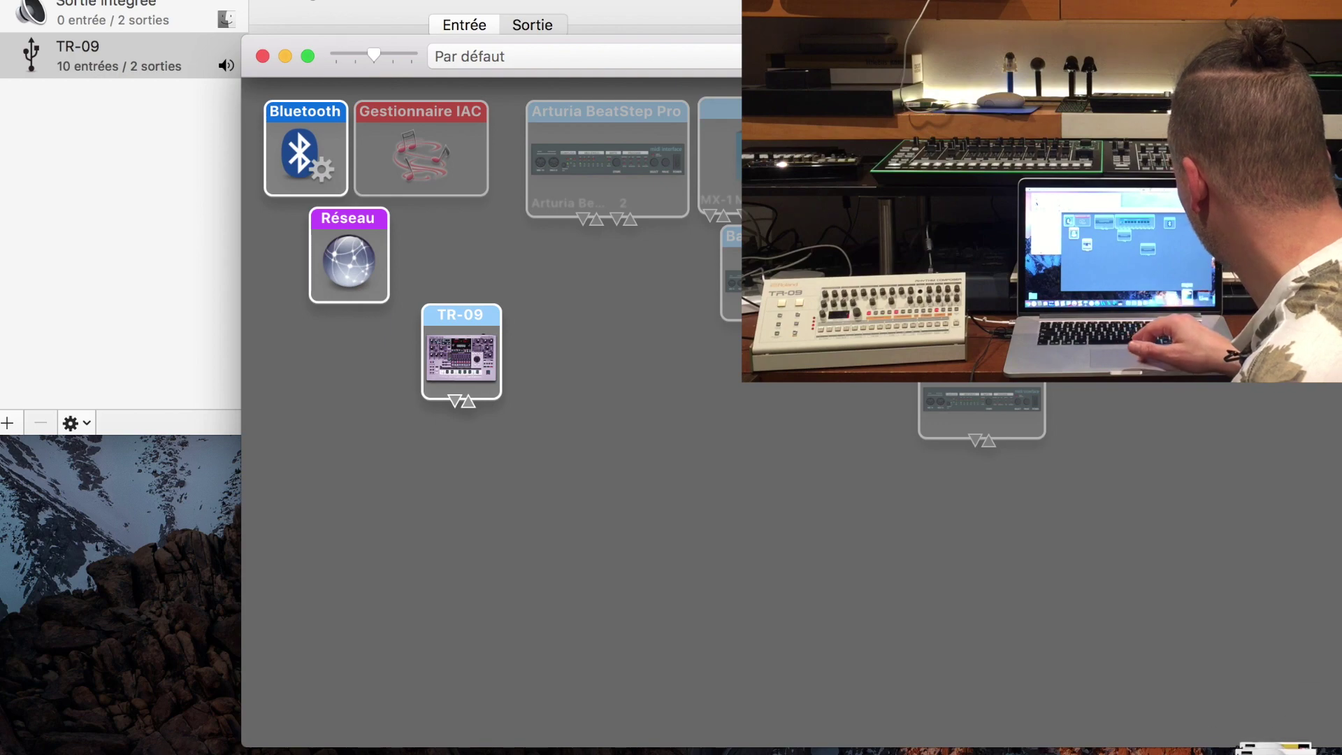
{"action": "left_click", "coordinate": [1237, 746]}
{"action": "left_click", "coordinate": [580, 98]}
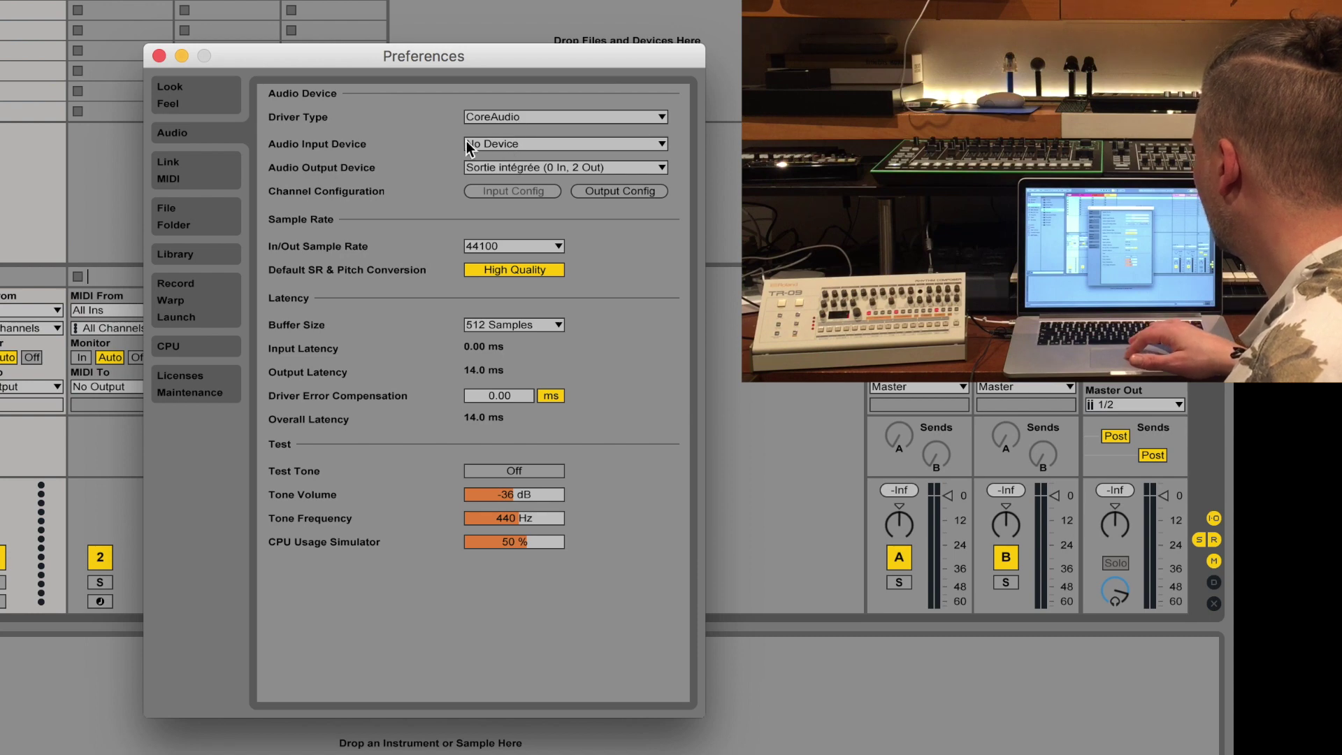
{"action": "left_click", "coordinate": [521, 142]}
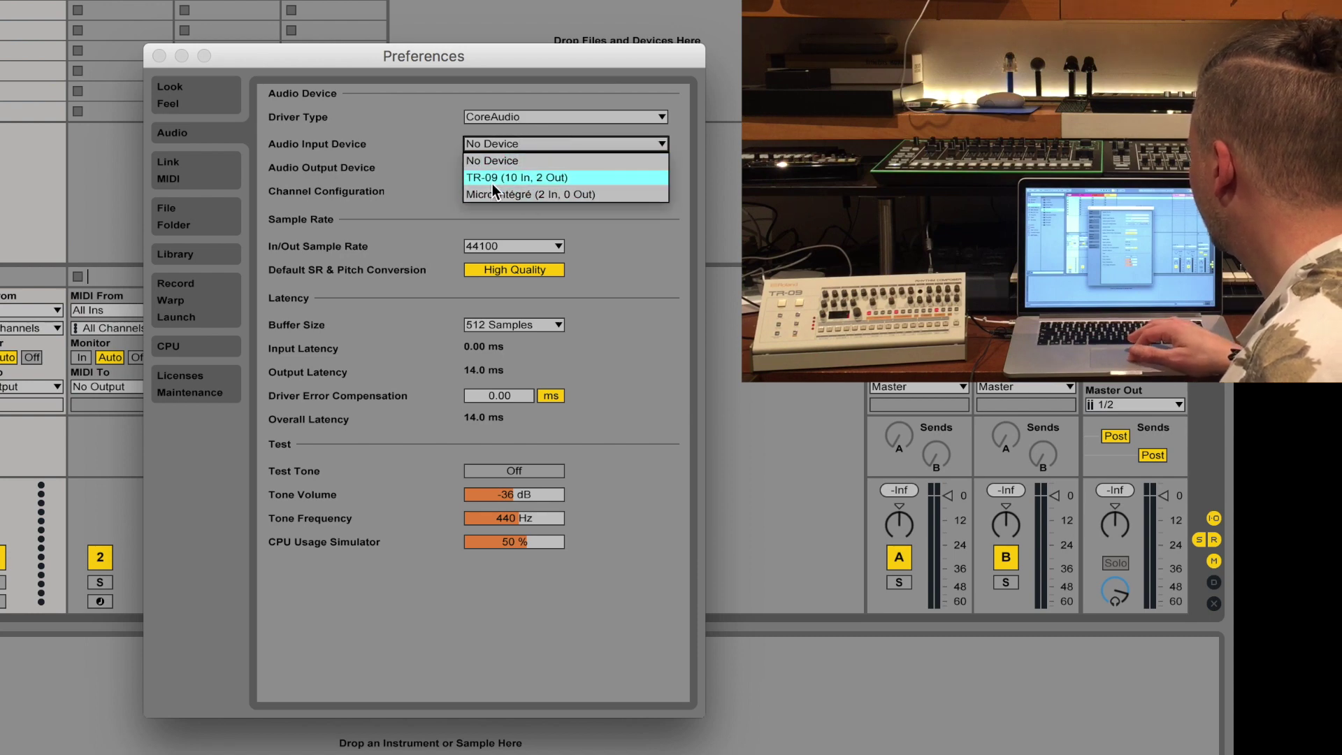
{"action": "left_click", "coordinate": [543, 177]}
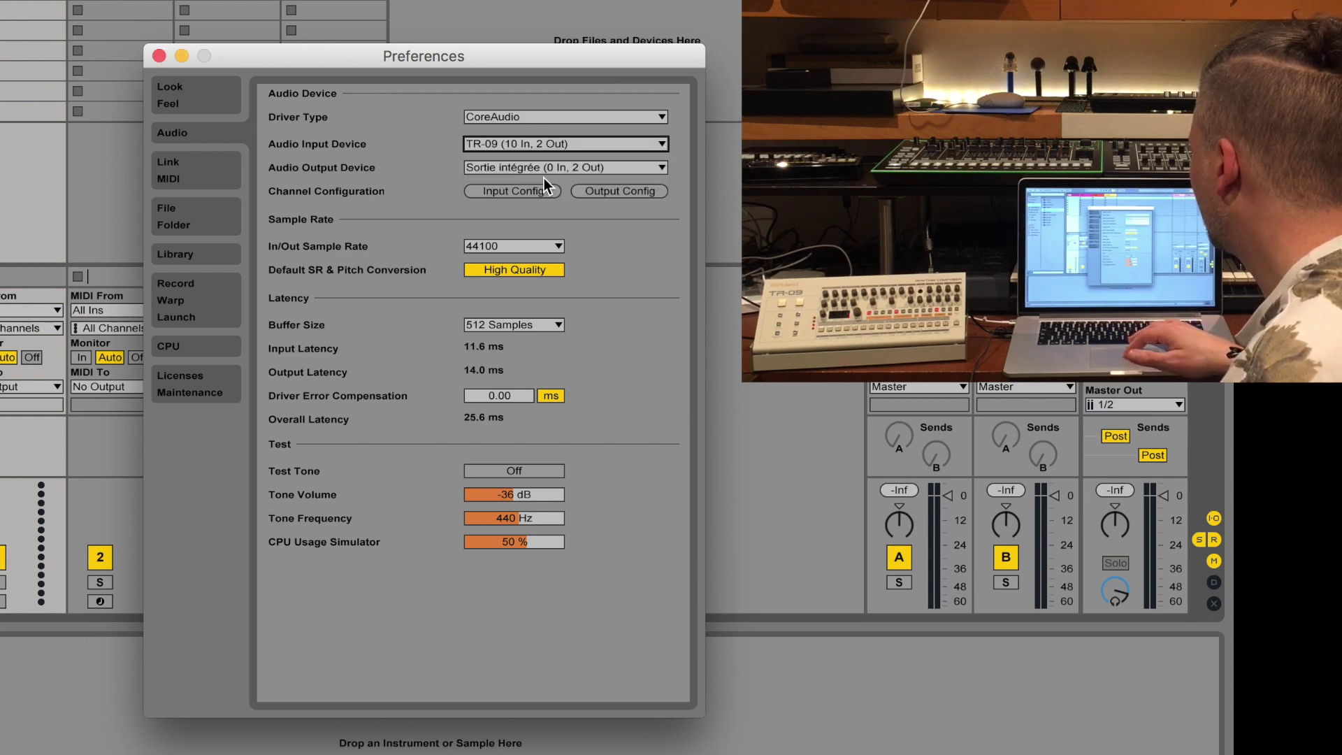
{"action": "left_click", "coordinate": [508, 169]}
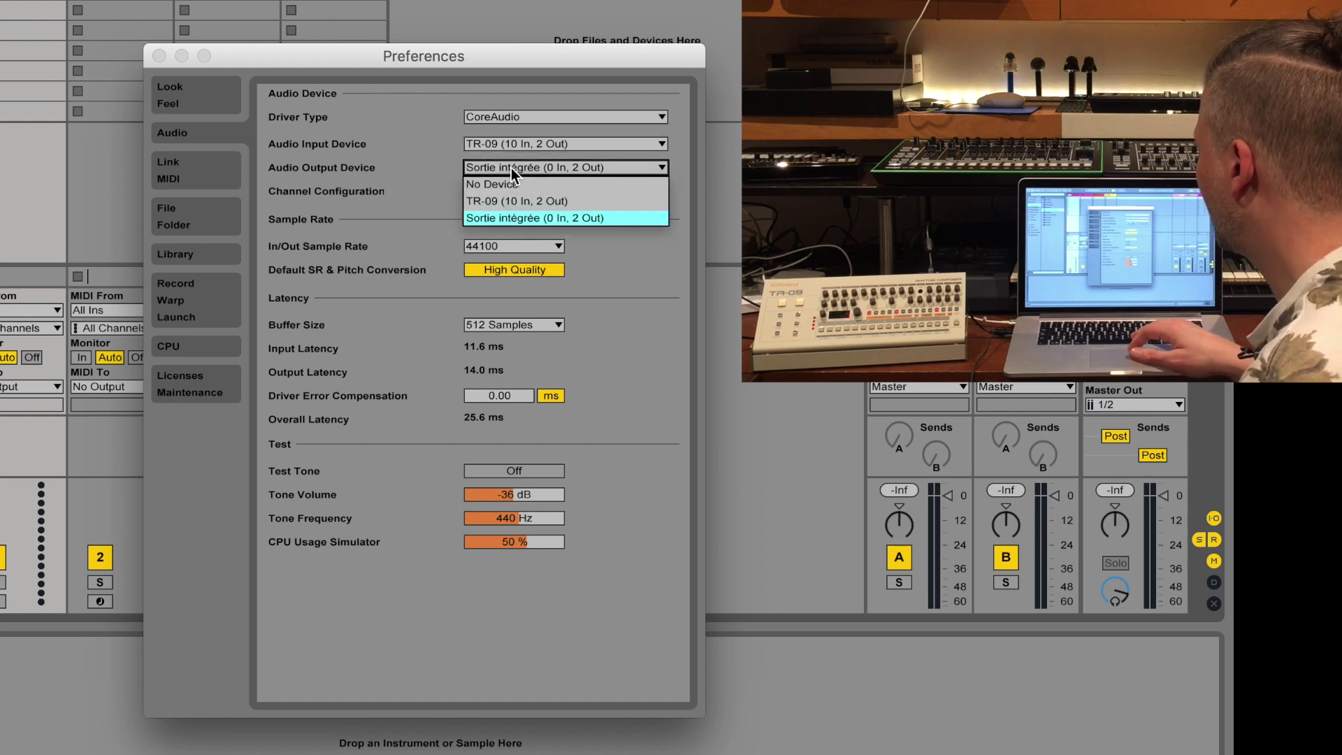
{"action": "left_click", "coordinate": [418, 215]}
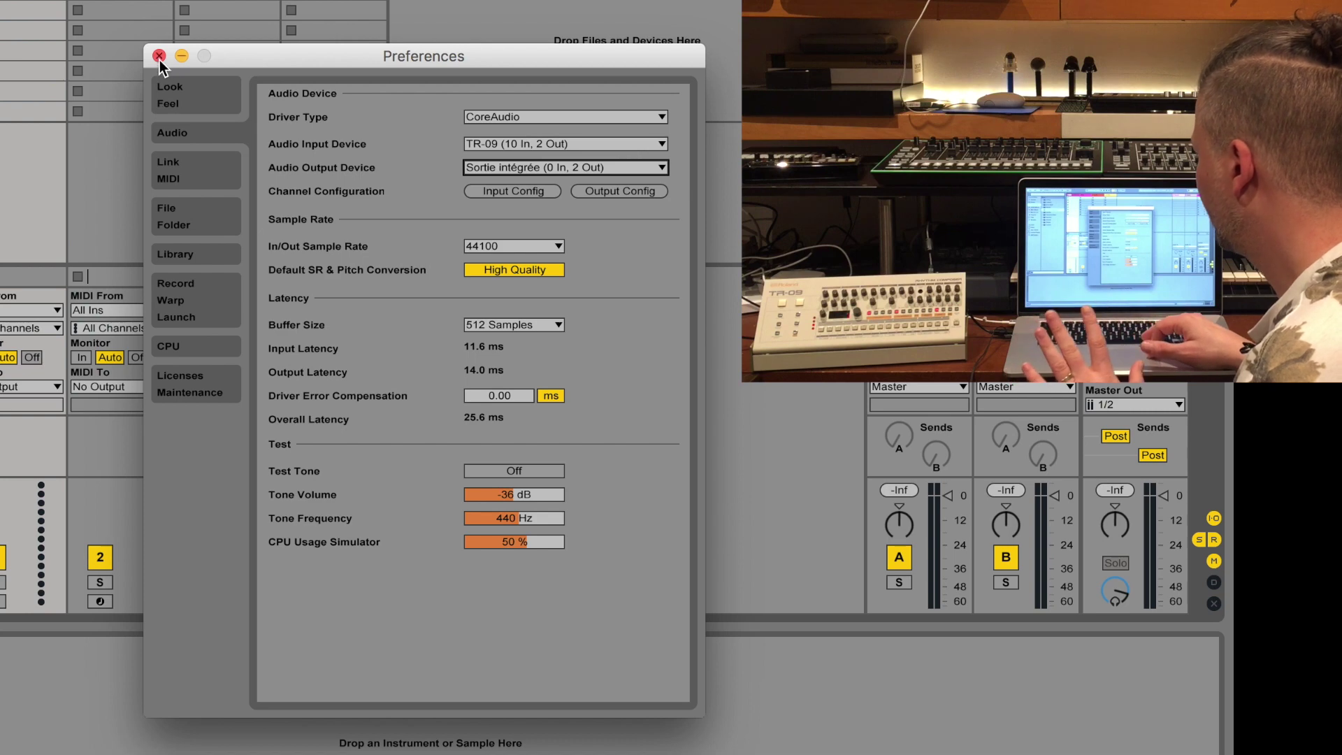
- Enable the 1/2 (stereo) pair in the input configuration alongside the mono inputs, accept it and close the preferences
{"action": "left_click", "coordinate": [535, 191]}
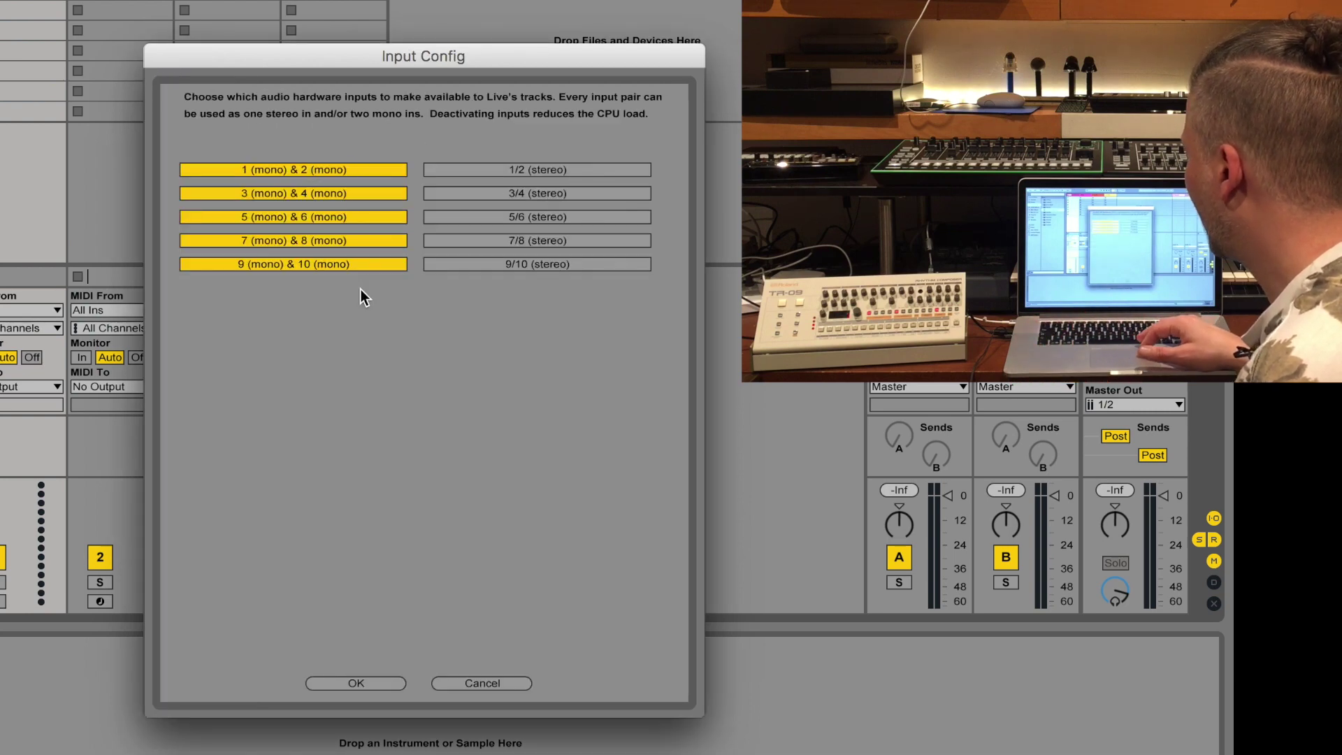
{"action": "left_click", "coordinate": [501, 170]}
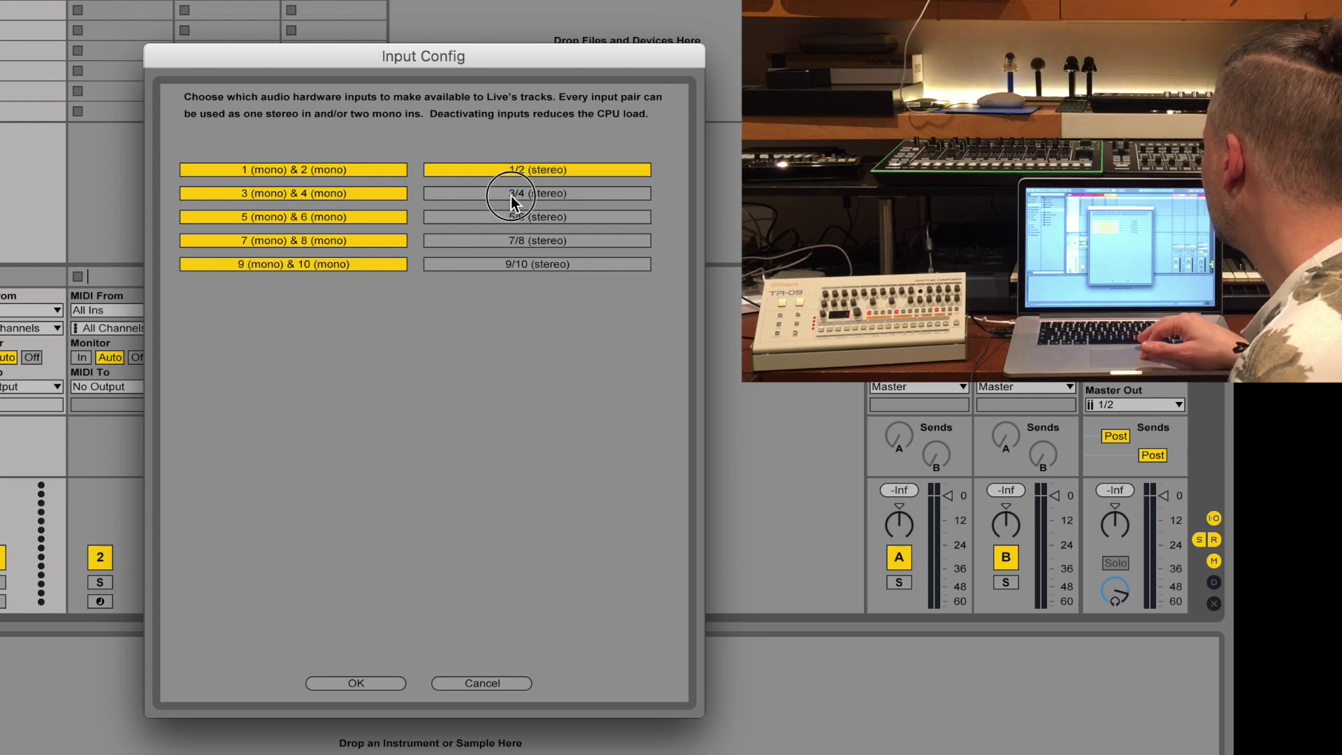
{"action": "left_click", "coordinate": [511, 197]}
{"action": "left_click", "coordinate": [510, 197]}
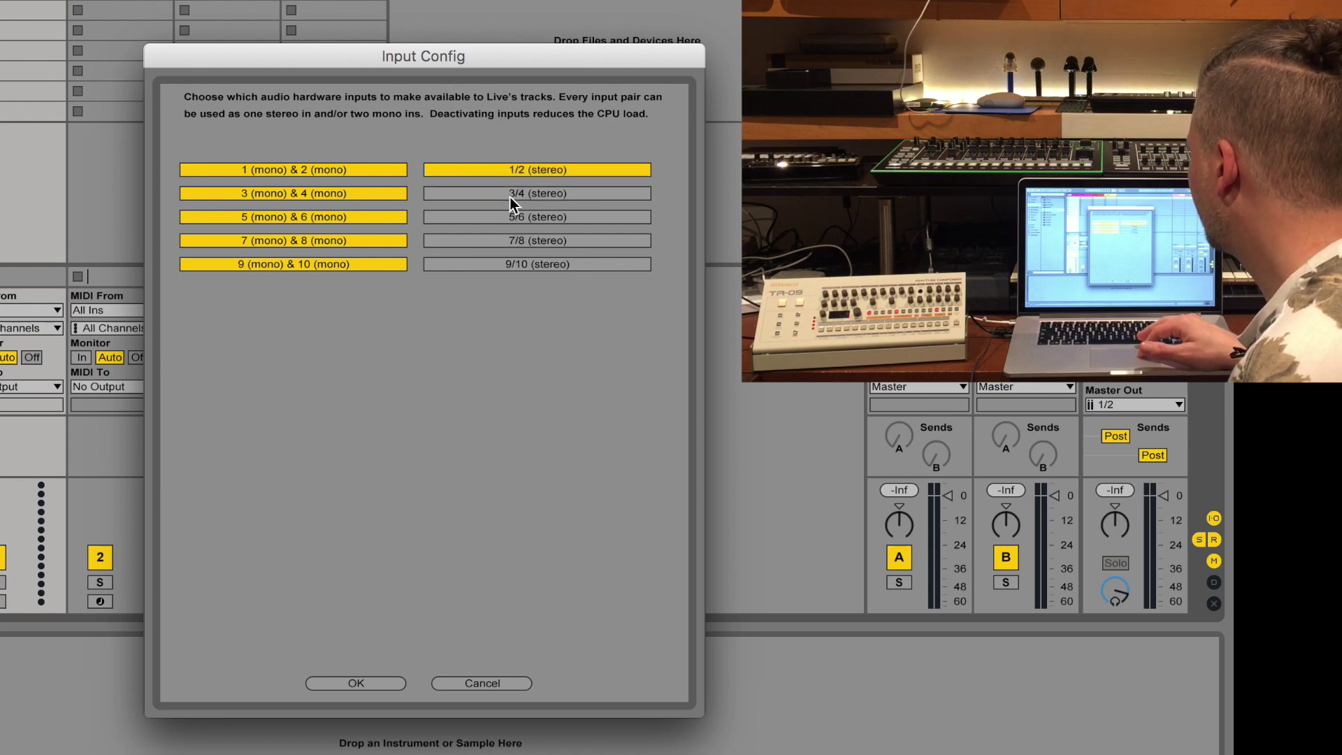
{"action": "left_click", "coordinate": [356, 682]}
{"action": "left_click", "coordinate": [161, 54]}
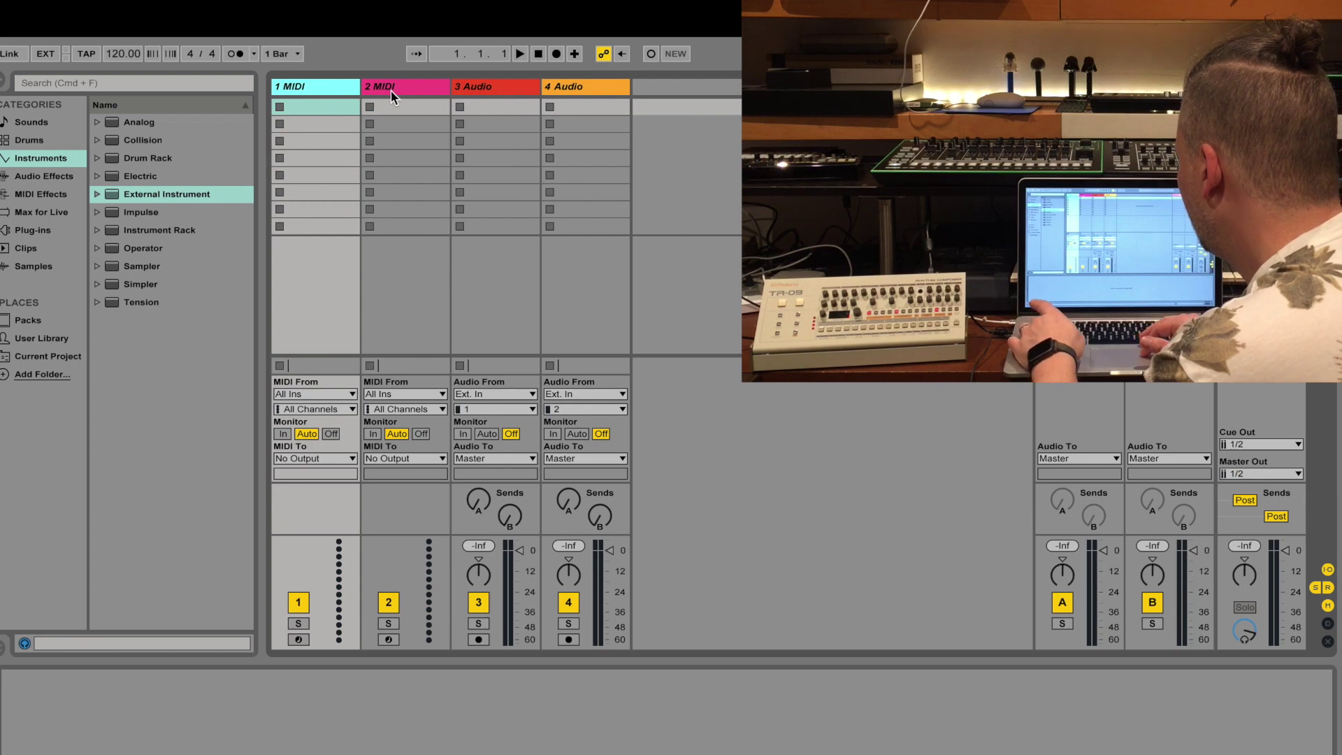
- Delete both MIDI tracks and duplicate the first audio track until the set holds eight audio tracks
{"action": "left_click", "coordinate": [393, 89], "text": "shift"}
{"action": "key", "text": "Delete"}
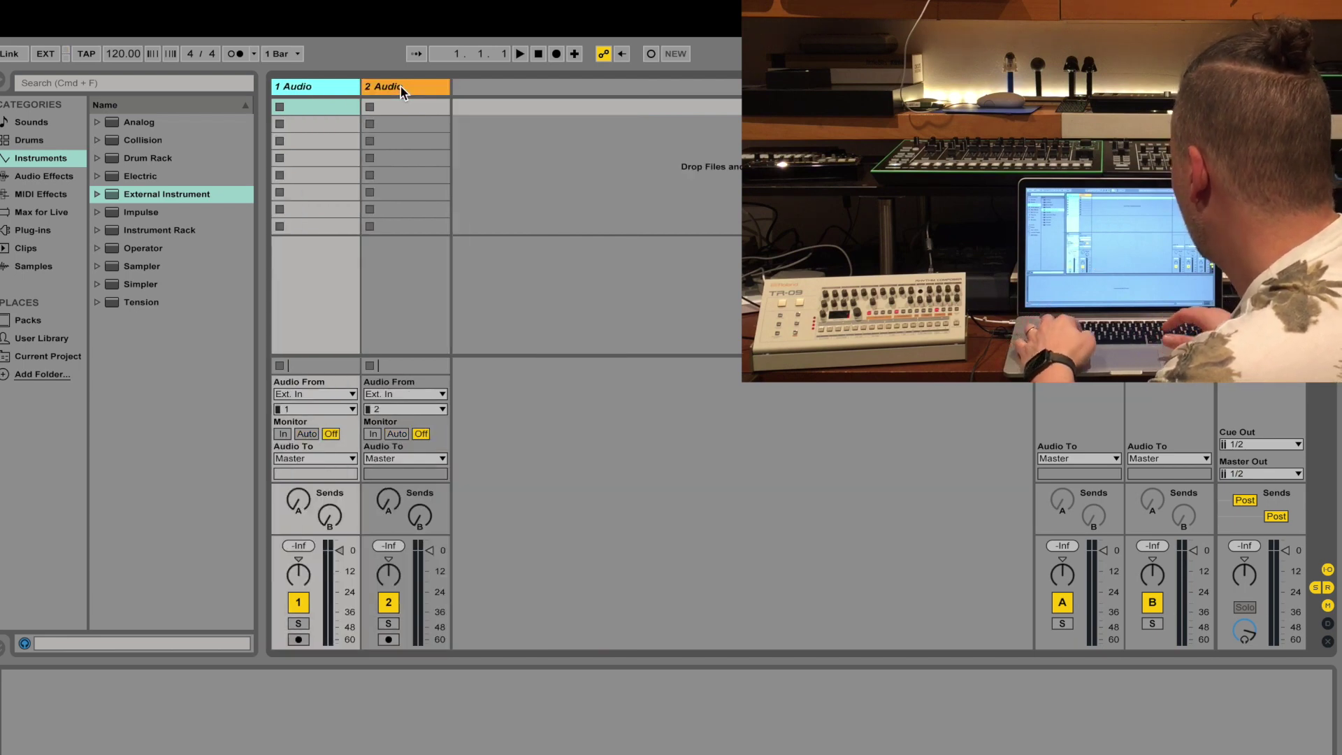
{"action": "key", "text": "super+d"}
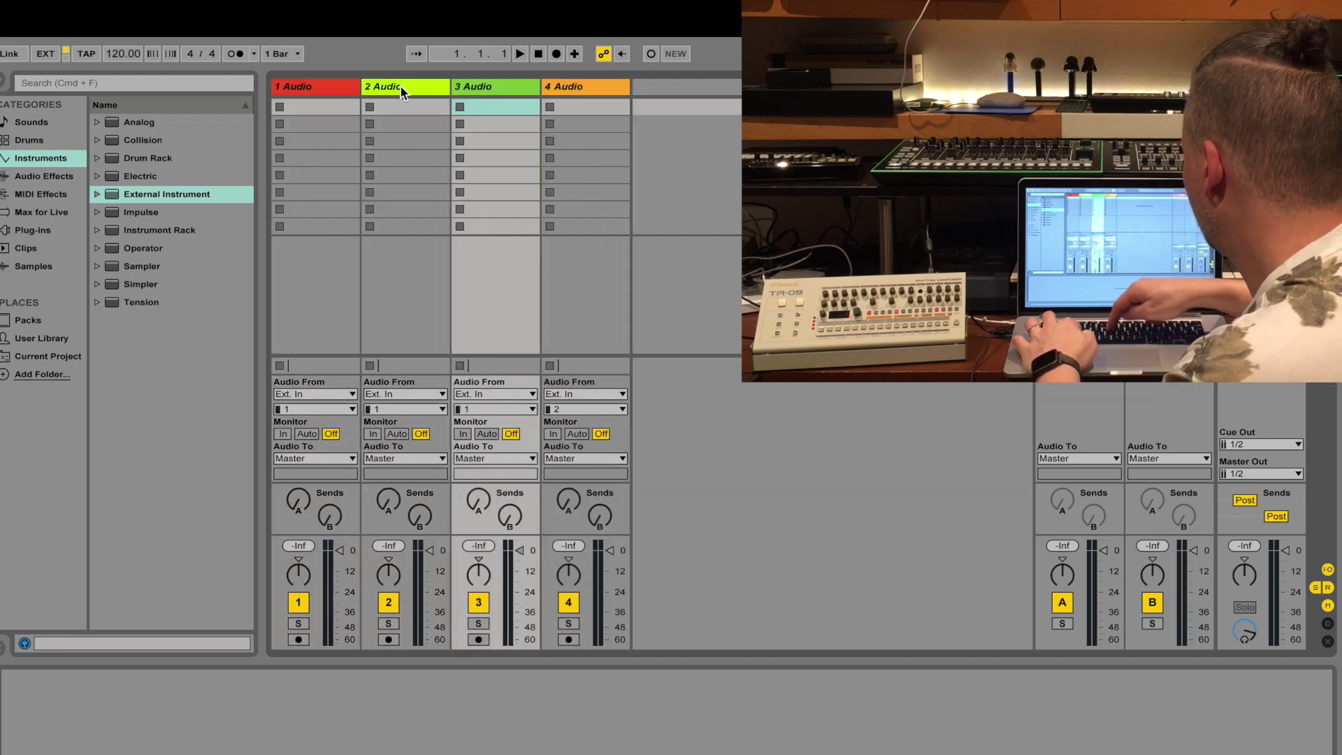
{"action": "key", "text": "super+d"}
{"action": "key", "text": "super+d"}
{"action": "key", "text": "super+d"}
{"action": "key", "text": "super+d"}
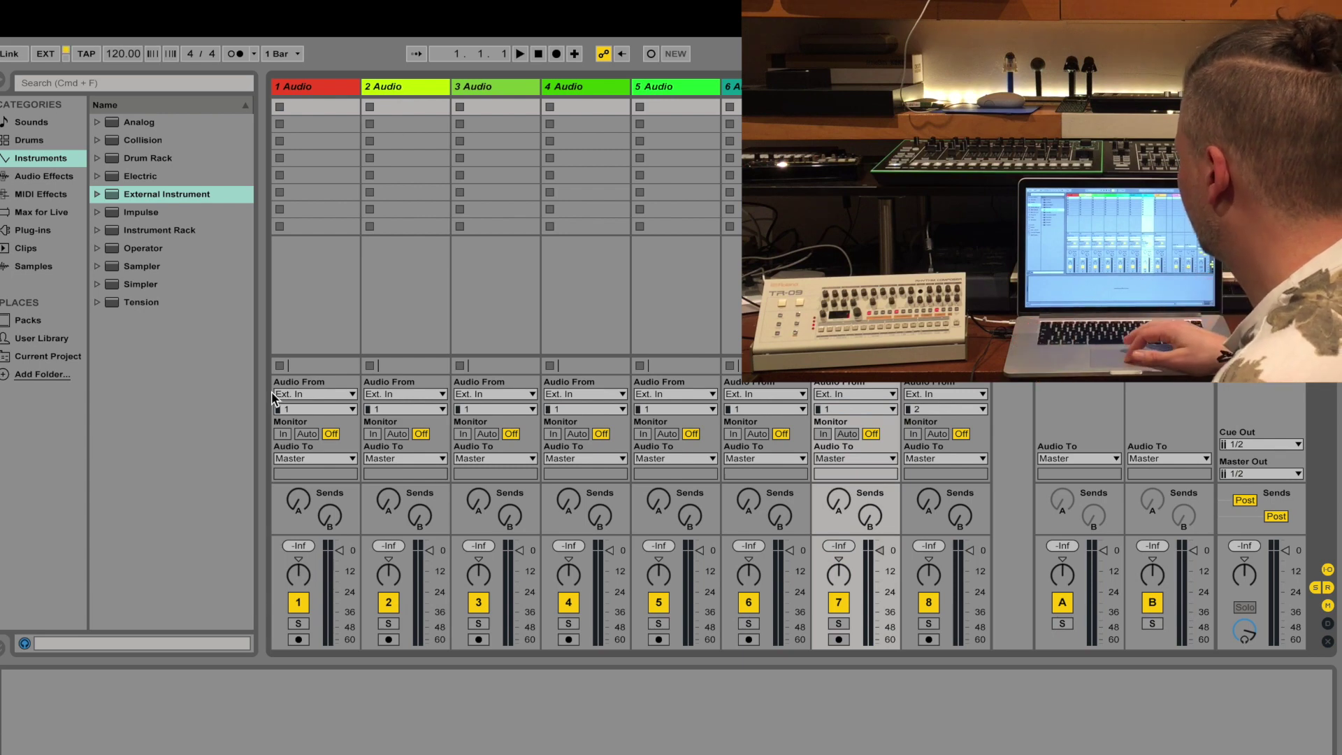
- Feed audio track 1 from external input 3 and audio track 2 from input 4, with monitoring set to In on both
{"action": "left_click", "coordinate": [308, 409]}
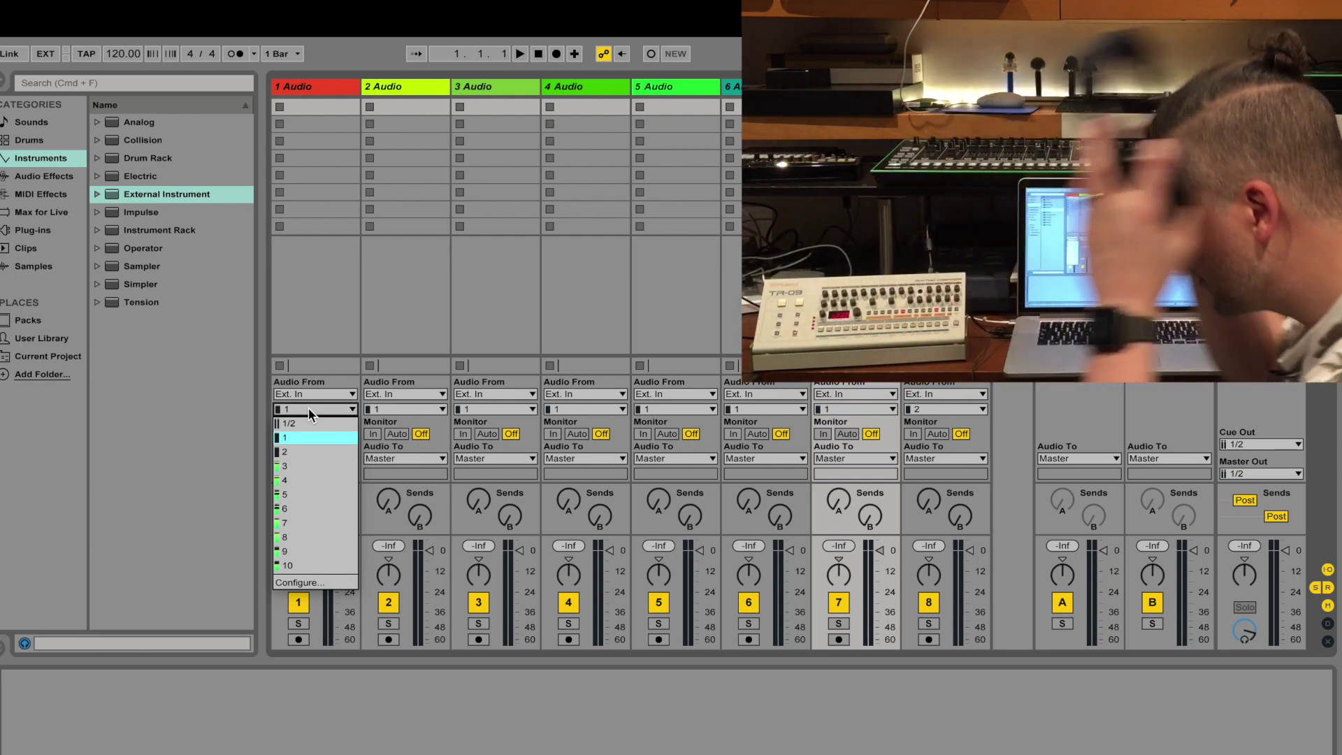
{"action": "left_click", "coordinate": [316, 465]}
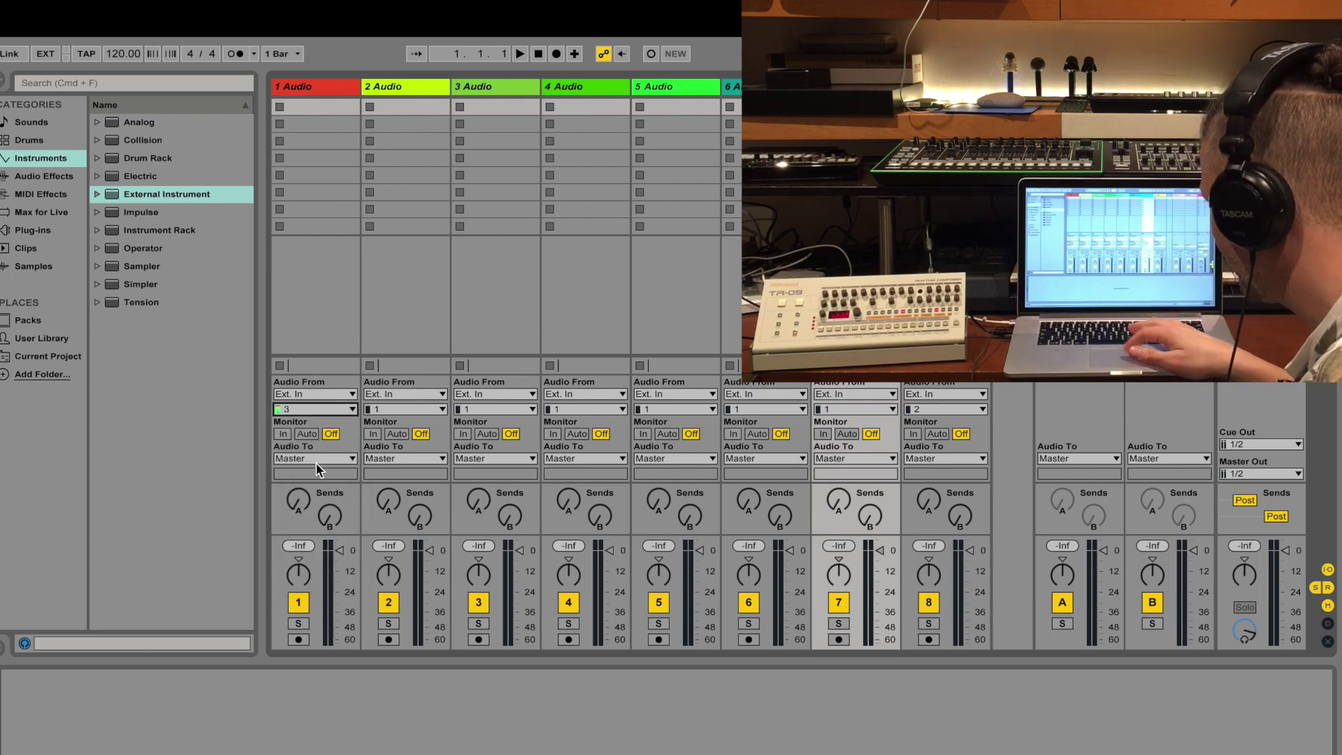
{"action": "left_click", "coordinate": [281, 434]}
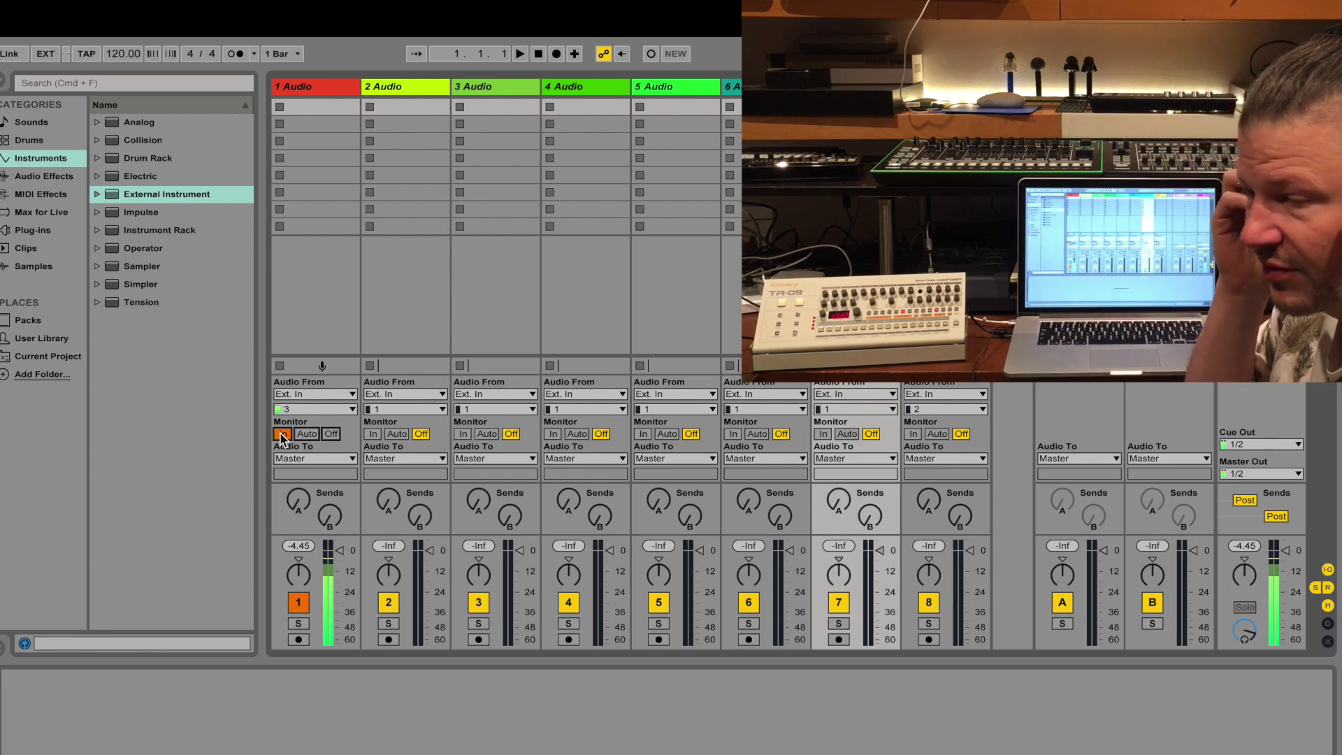
{"action": "left_click", "coordinate": [404, 410]}
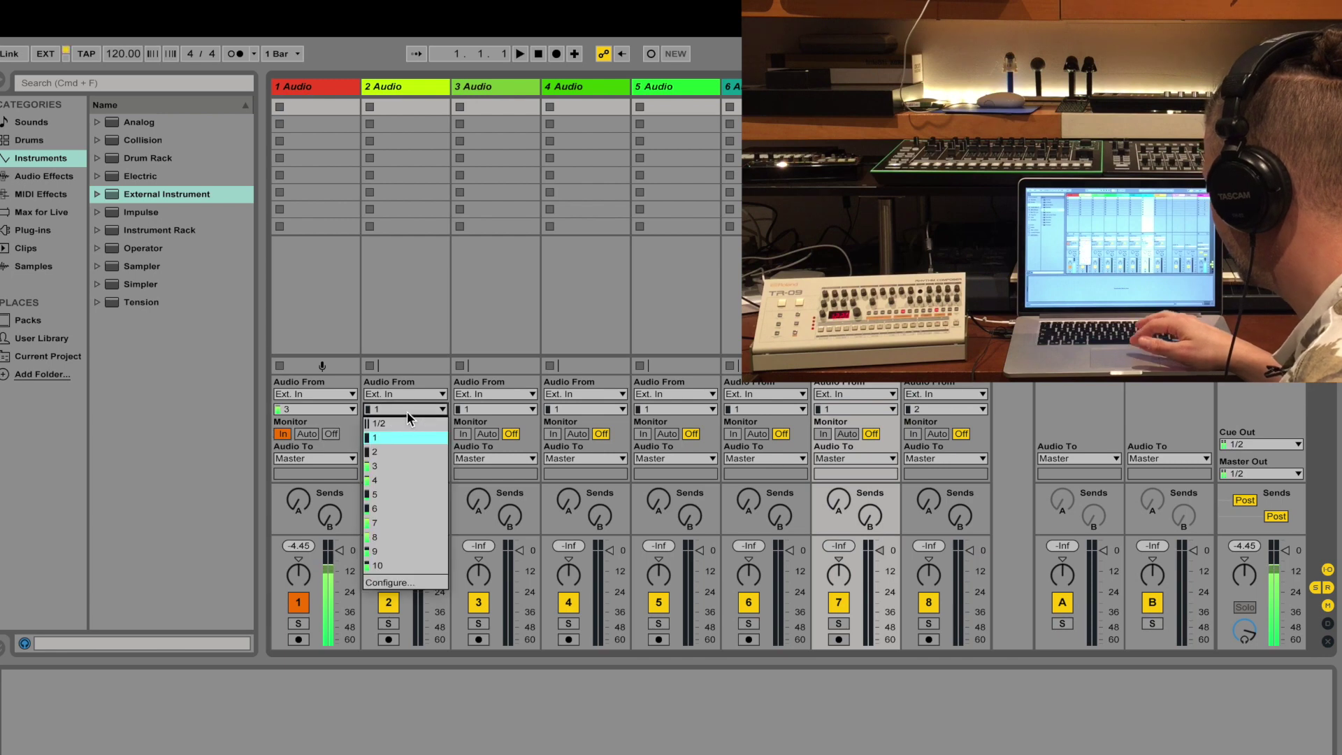
{"action": "left_click", "coordinate": [417, 483]}
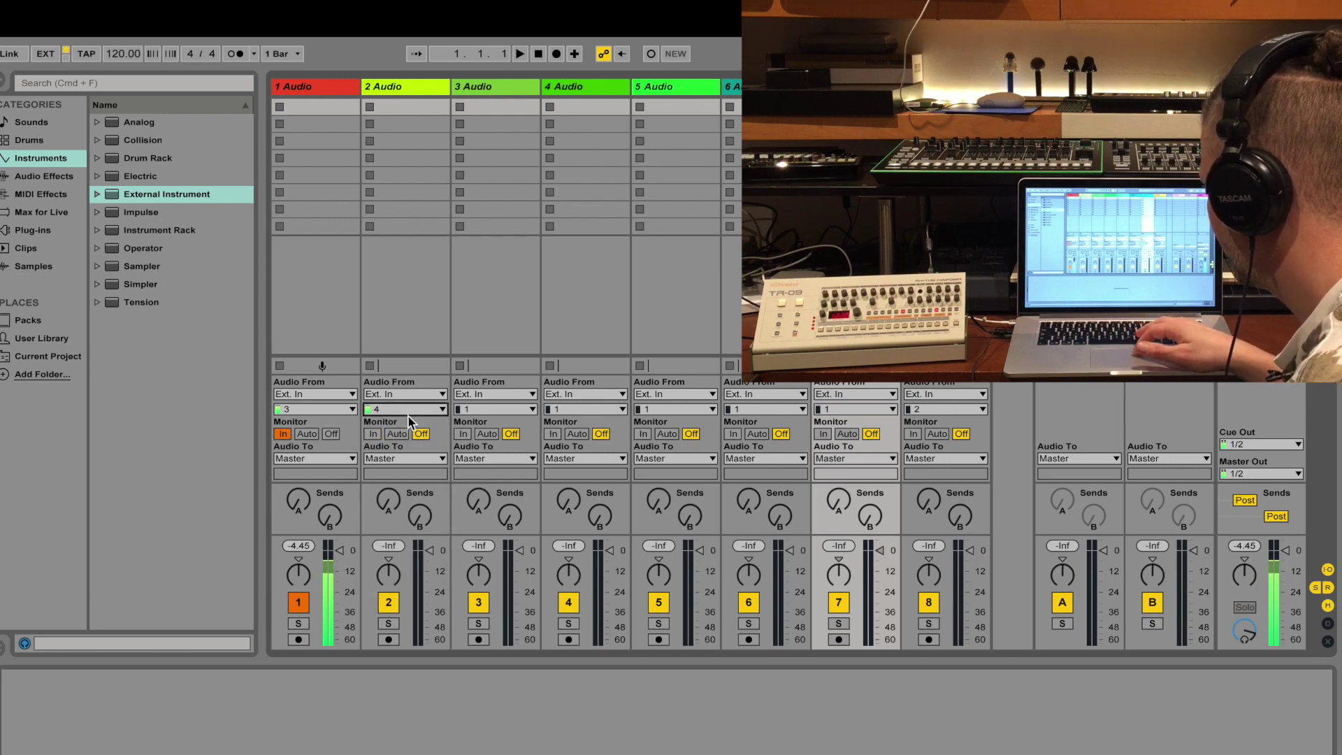
{"action": "left_click", "coordinate": [372, 434]}
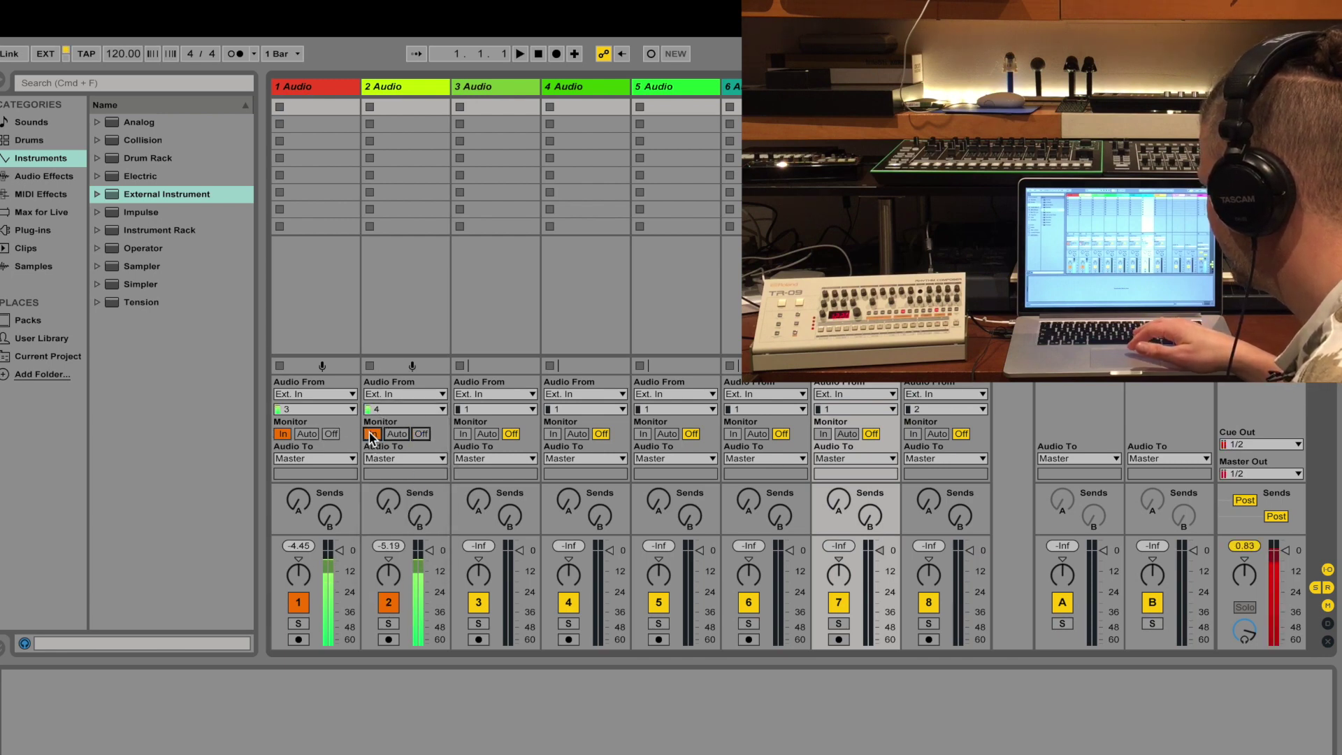
{"action": "left_click", "coordinate": [283, 434]}
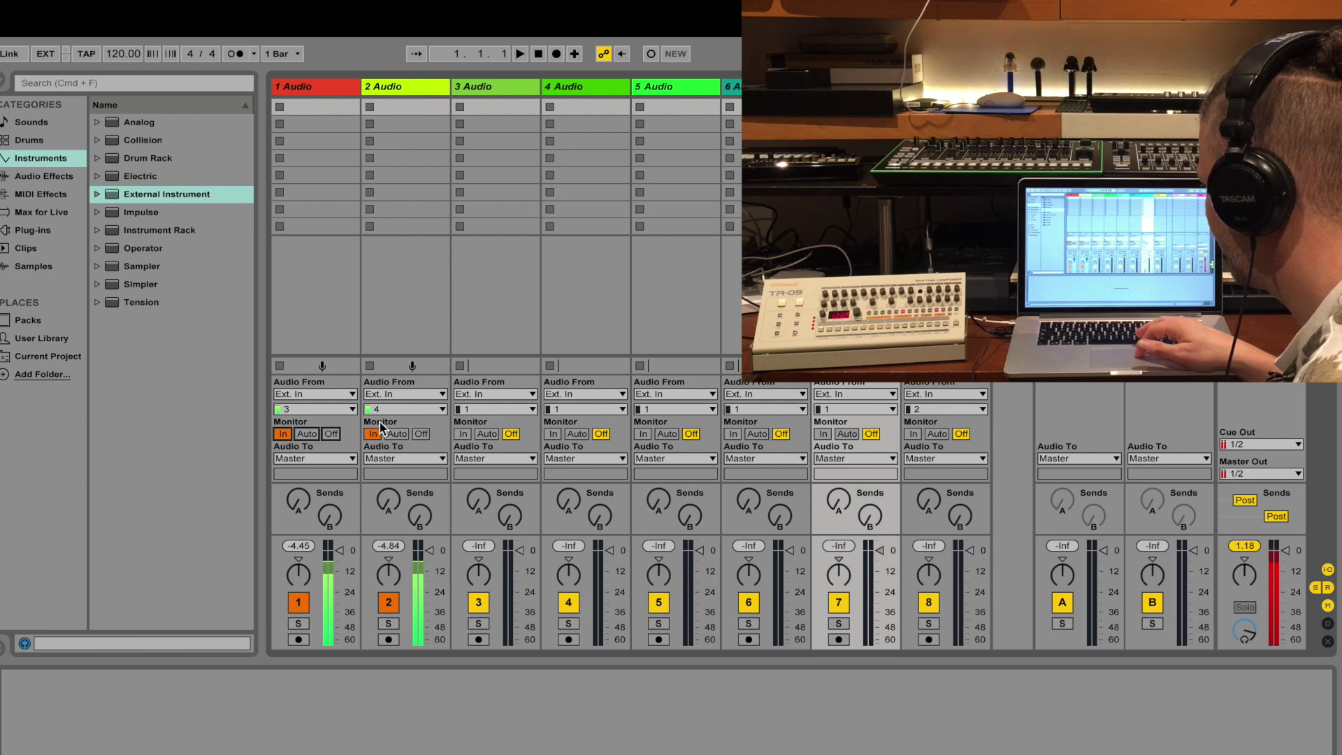
- Feed audio track 3 from external input 5 and audio track 4 from input 6, with monitoring set to In on both
{"action": "left_click", "coordinate": [470, 410]}
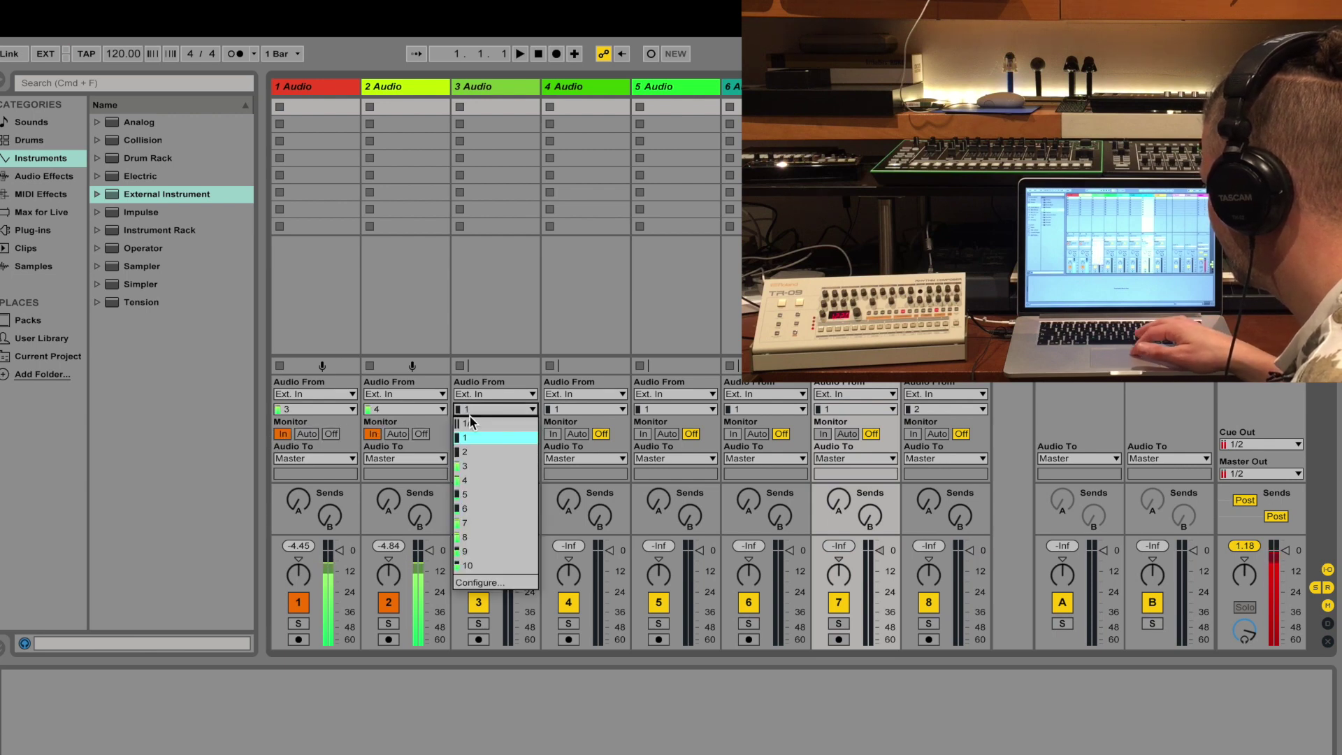
{"action": "left_click", "coordinate": [496, 495]}
{"action": "left_click", "coordinate": [463, 434]}
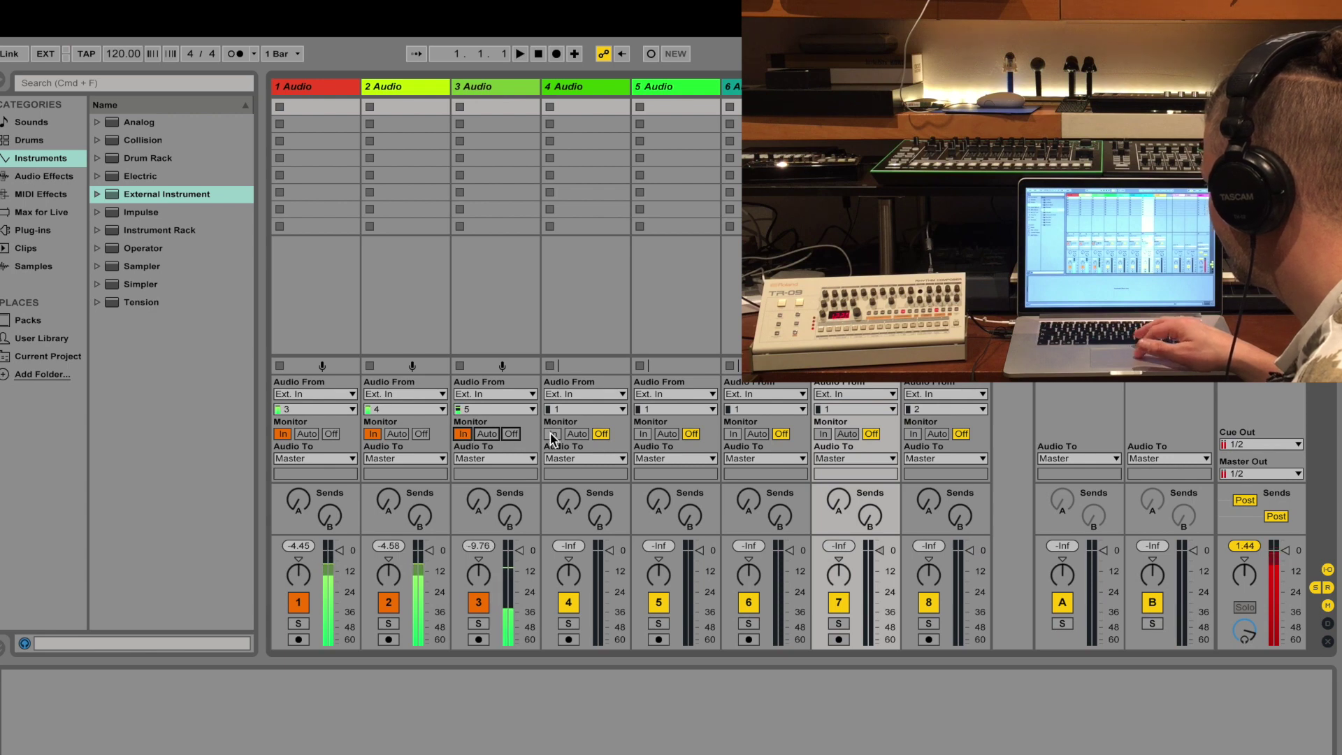
{"action": "left_click", "coordinate": [561, 411]}
{"action": "left_click", "coordinate": [576, 477]}
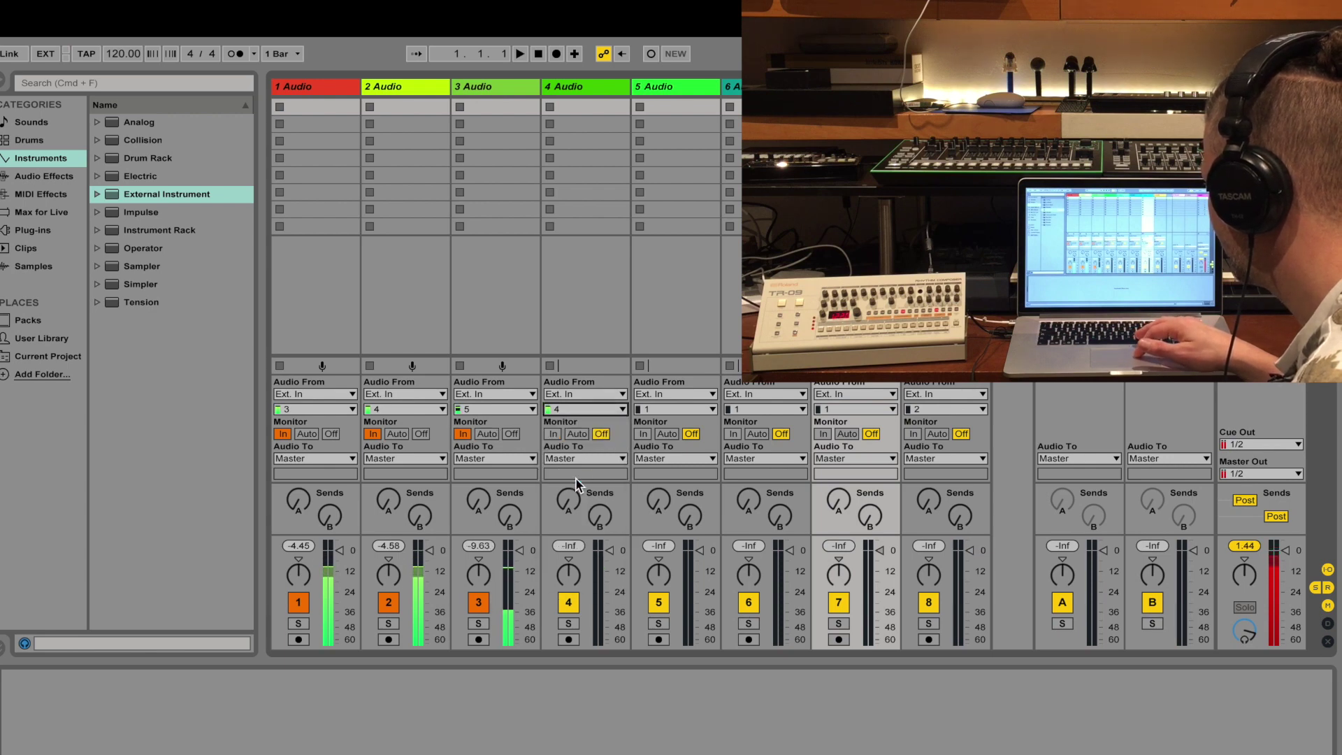
{"action": "left_click", "coordinate": [575, 409]}
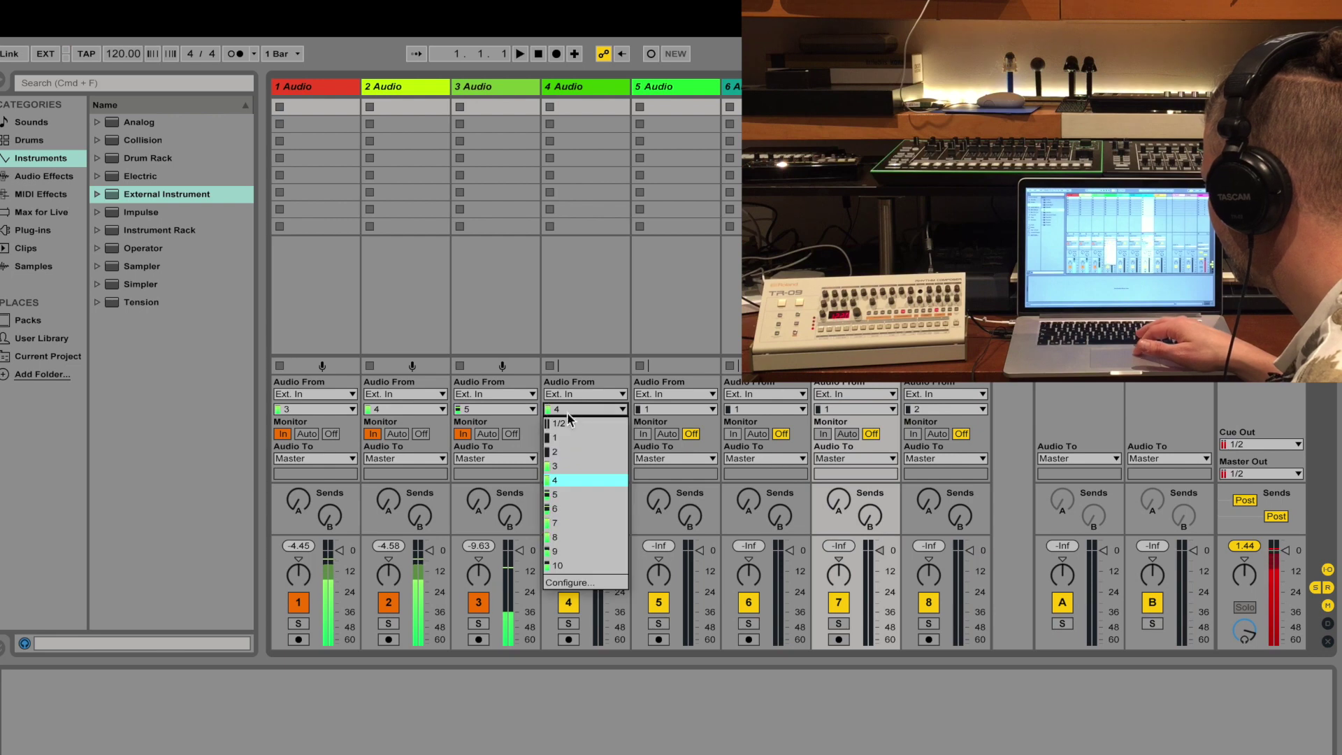
{"action": "left_click", "coordinate": [577, 508]}
{"action": "left_click", "coordinate": [553, 434]}
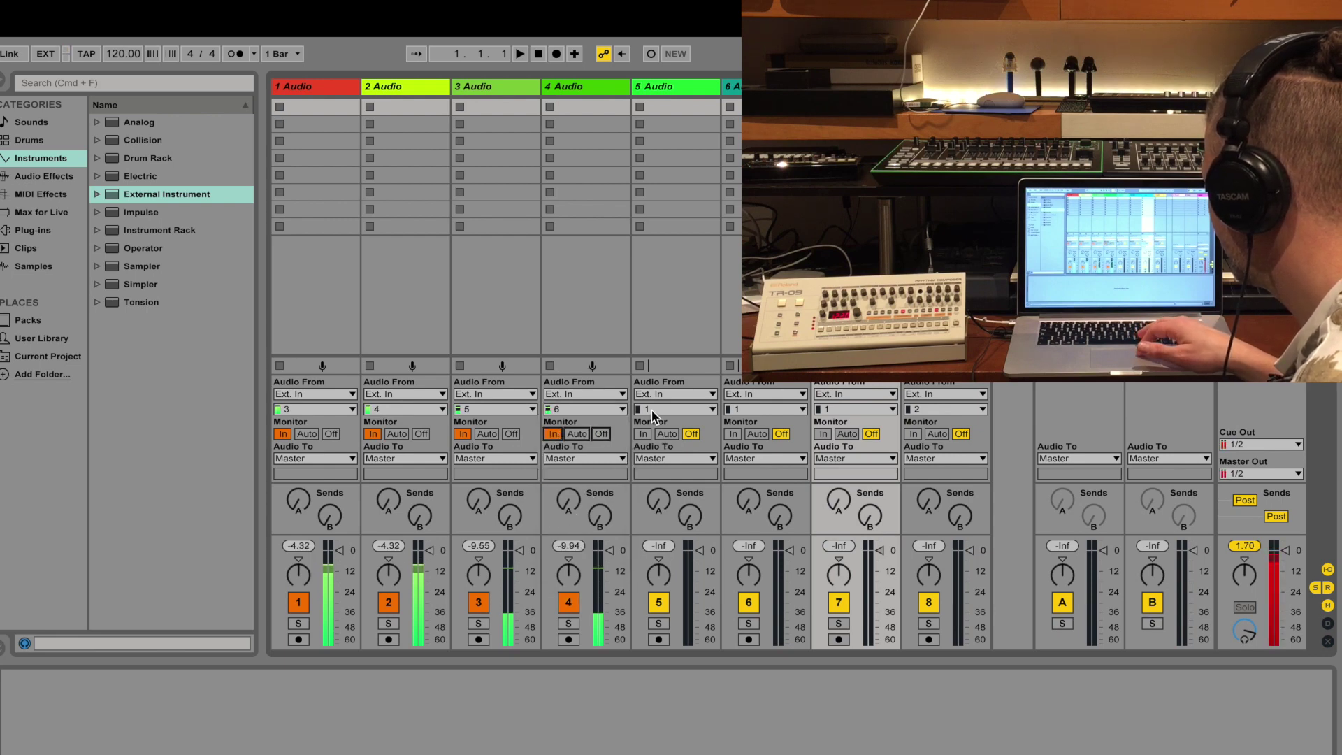
- Enable the stereo input pairs 3/4, 5/6, 7/8 and 9/10 in the input configuration, accept it and close the preferences
{"action": "left_click", "coordinate": [508, 410]}
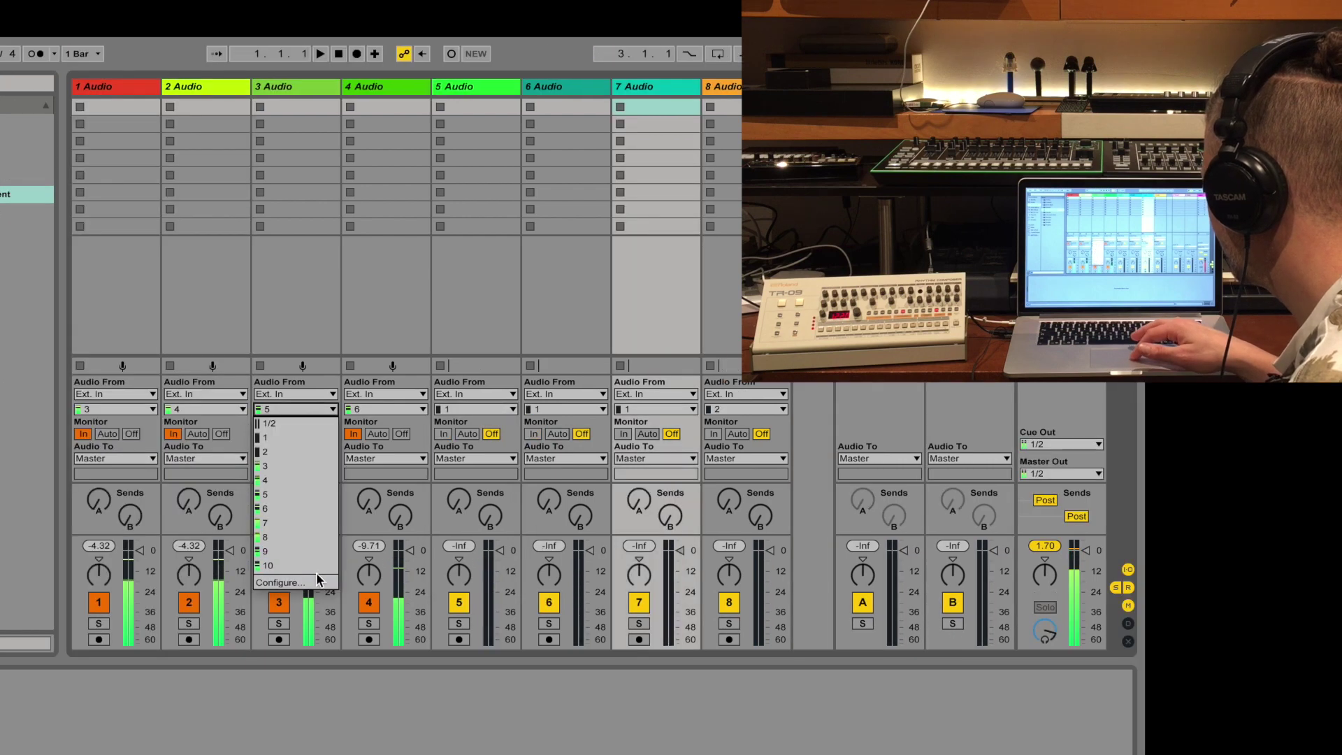
{"action": "left_click", "coordinate": [489, 582]}
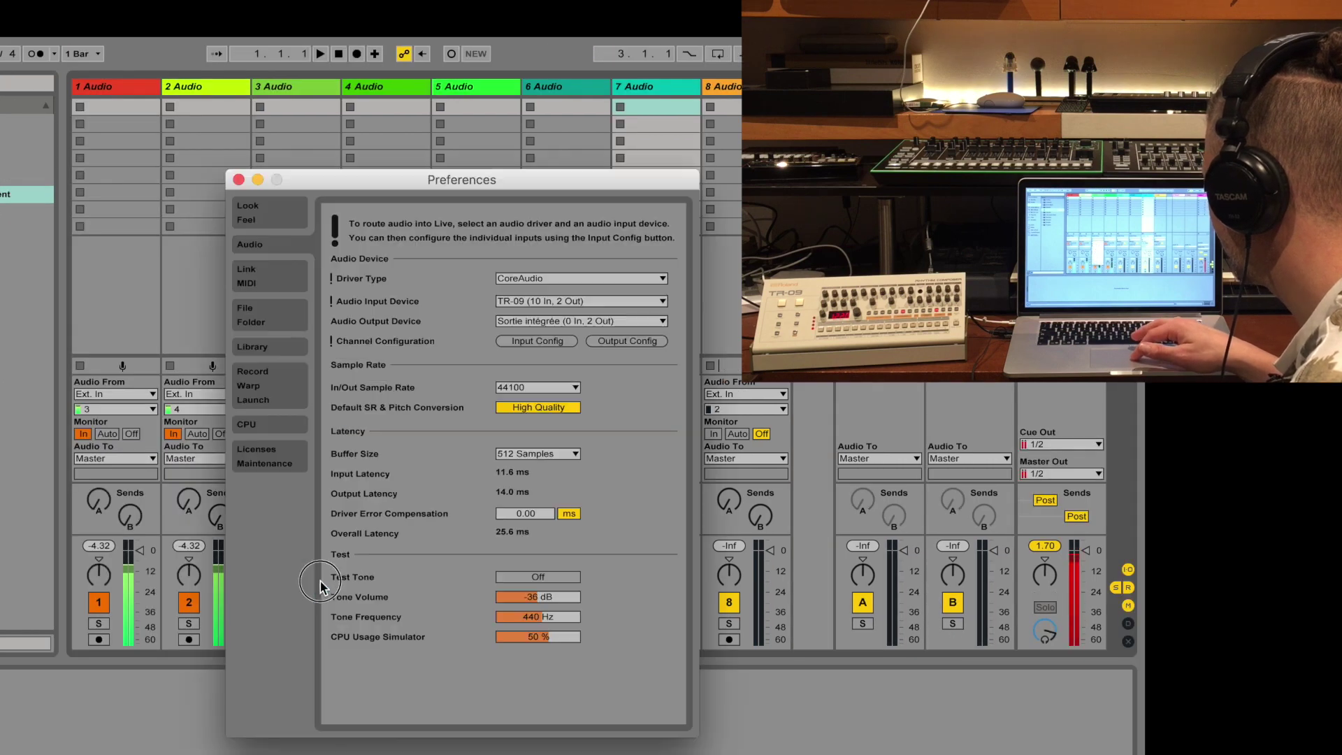
{"action": "left_click", "coordinate": [535, 341]}
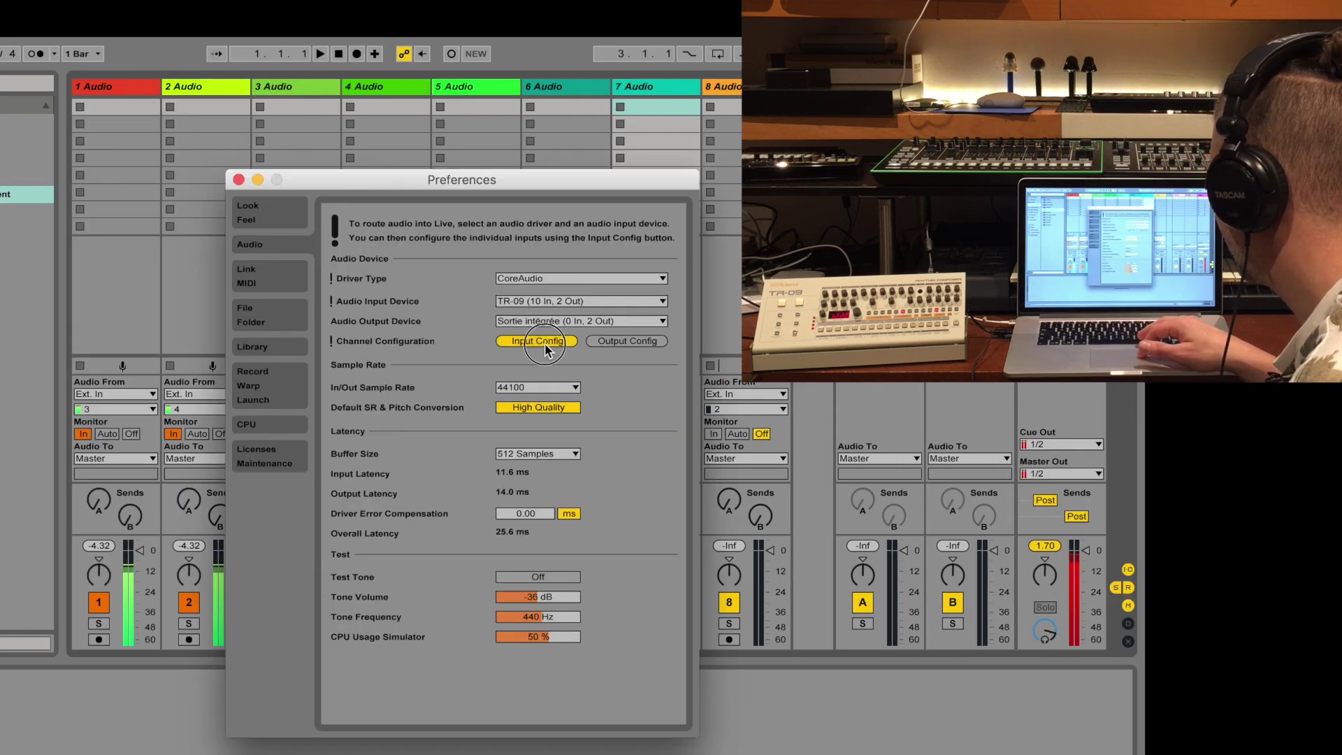
{"action": "left_click", "coordinate": [547, 297]}
{"action": "left_click", "coordinate": [550, 315]}
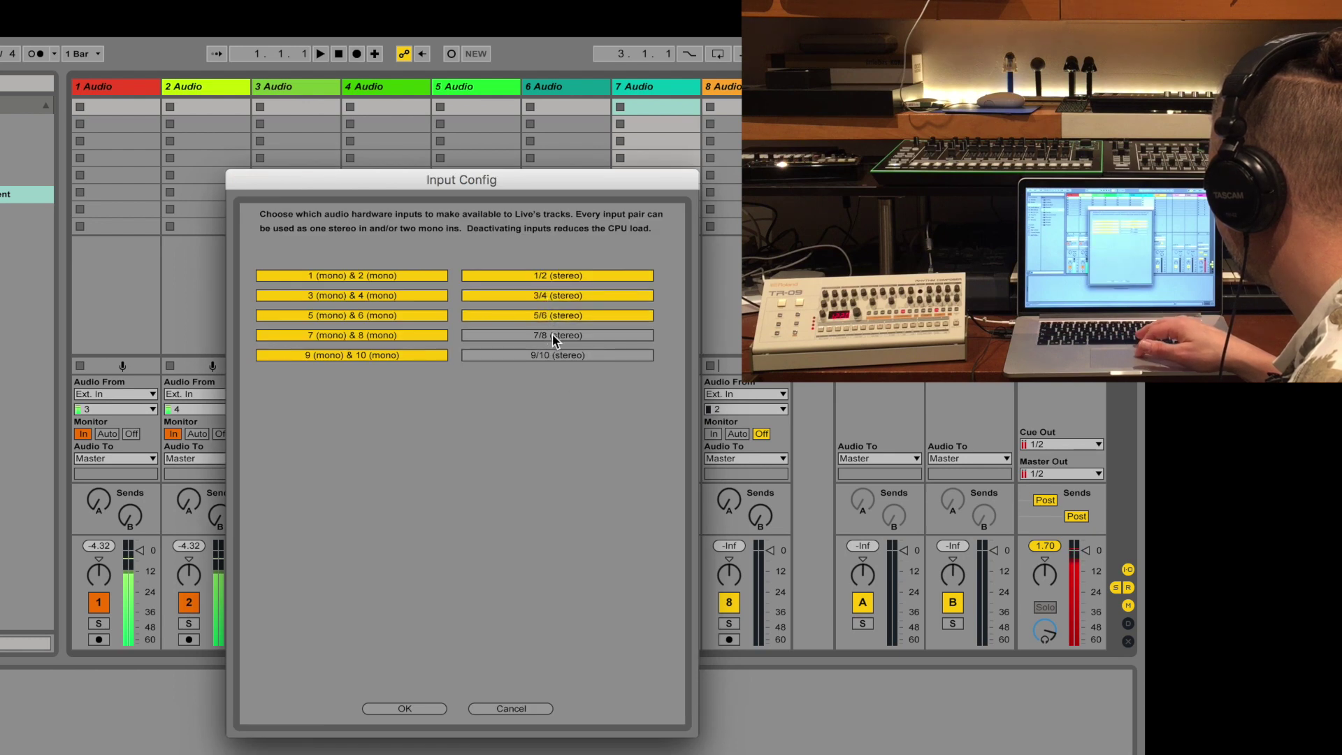
{"action": "left_click", "coordinate": [552, 334]}
{"action": "left_click", "coordinate": [552, 355]}
{"action": "left_click", "coordinate": [427, 707]}
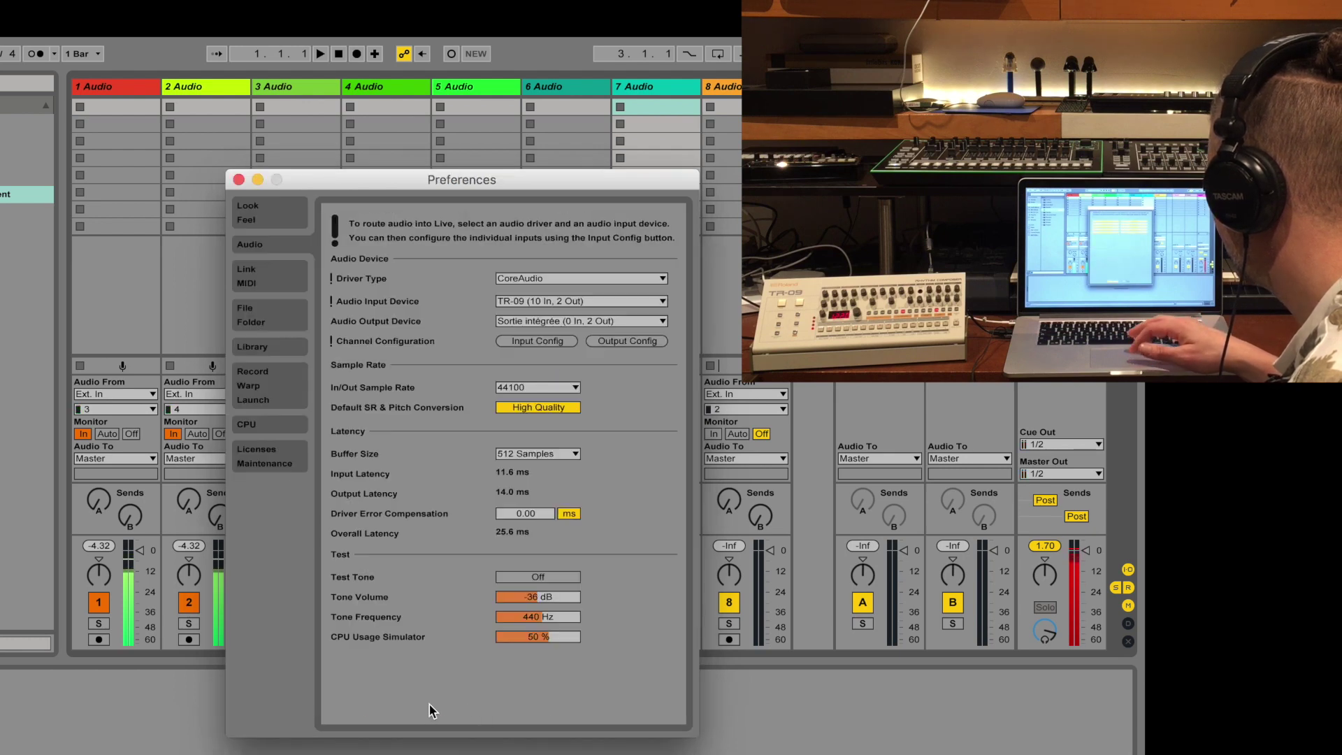
{"action": "left_click", "coordinate": [238, 180]}
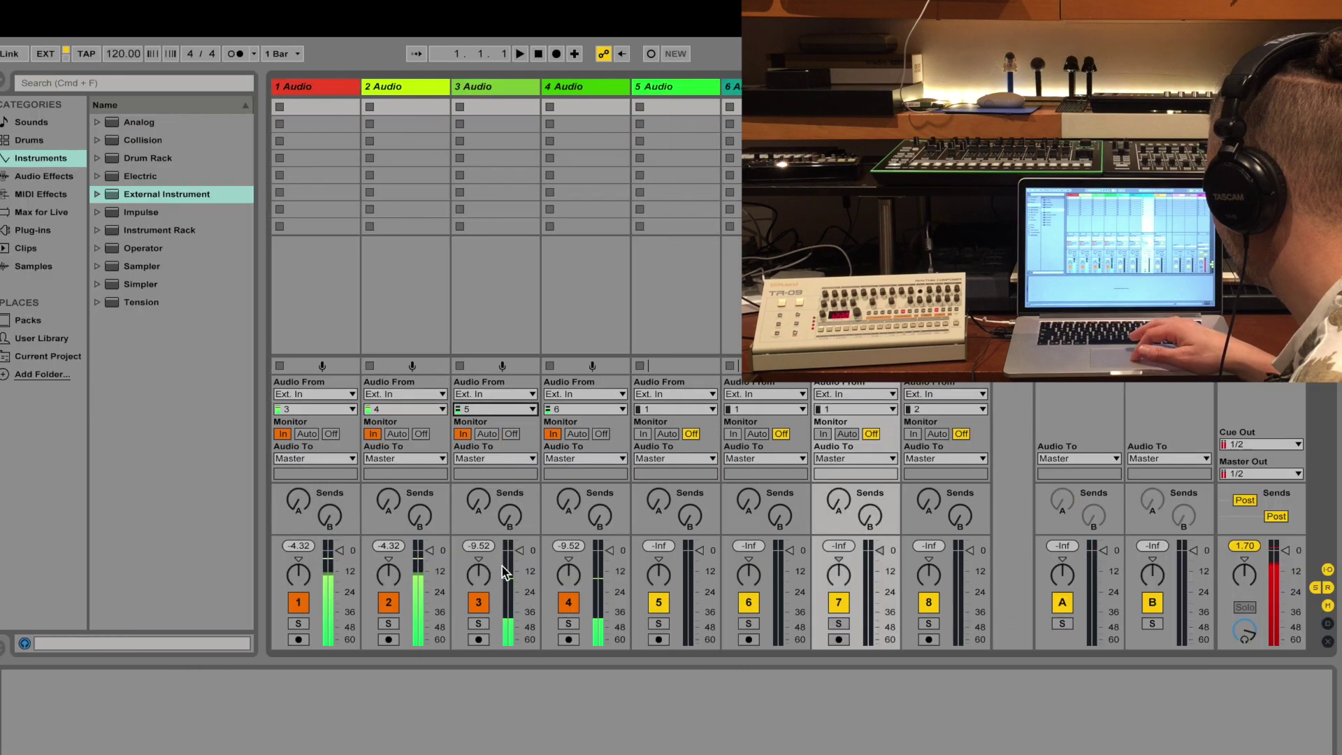
- Feed audio track 3 from the external stereo input 5/6 and audio track 4 from input 7
{"action": "left_click", "coordinate": [513, 409]}
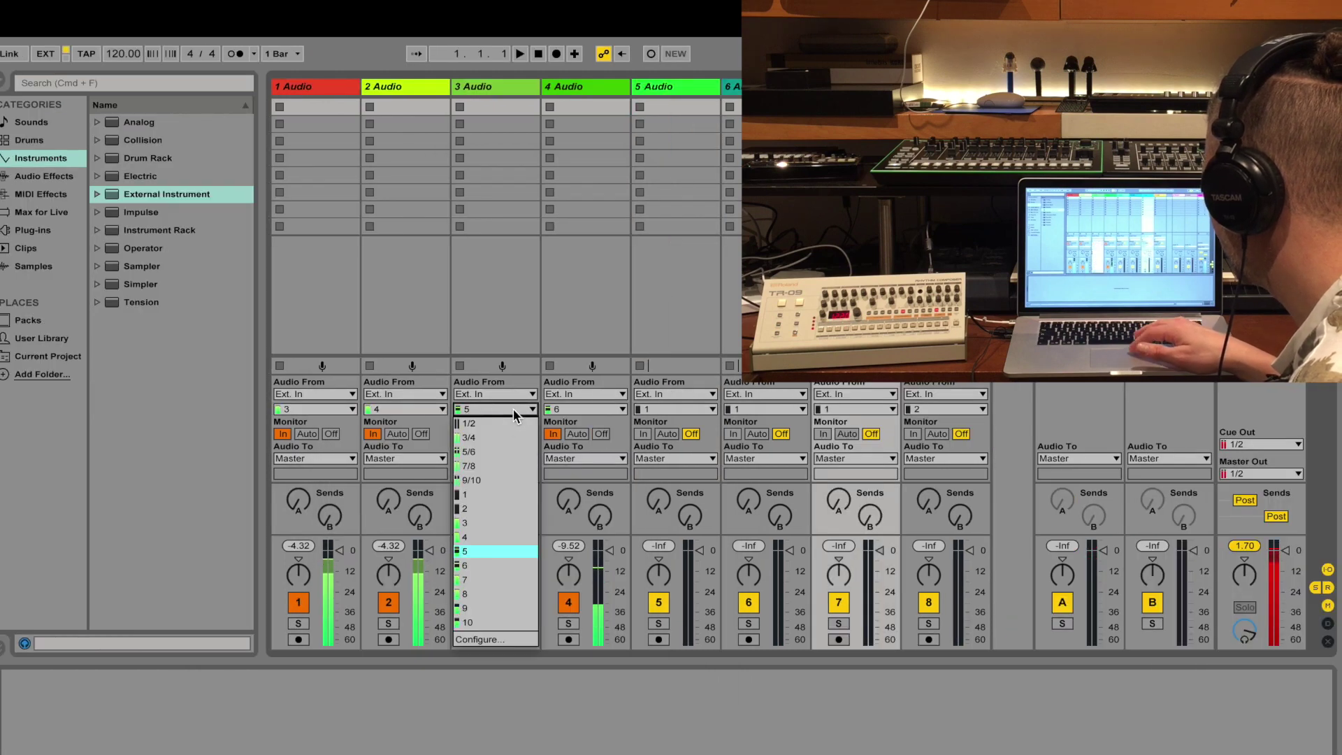
{"action": "left_click", "coordinate": [517, 453]}
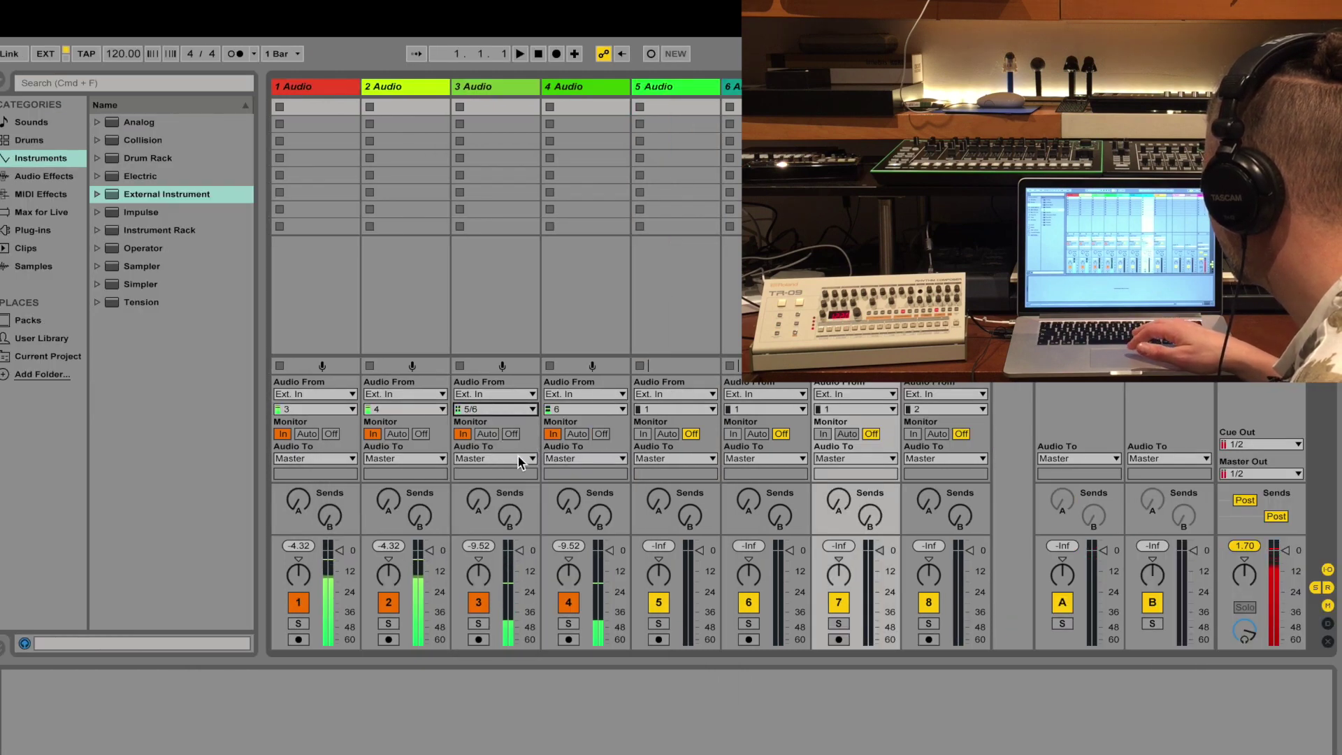
{"action": "left_click", "coordinate": [581, 408]}
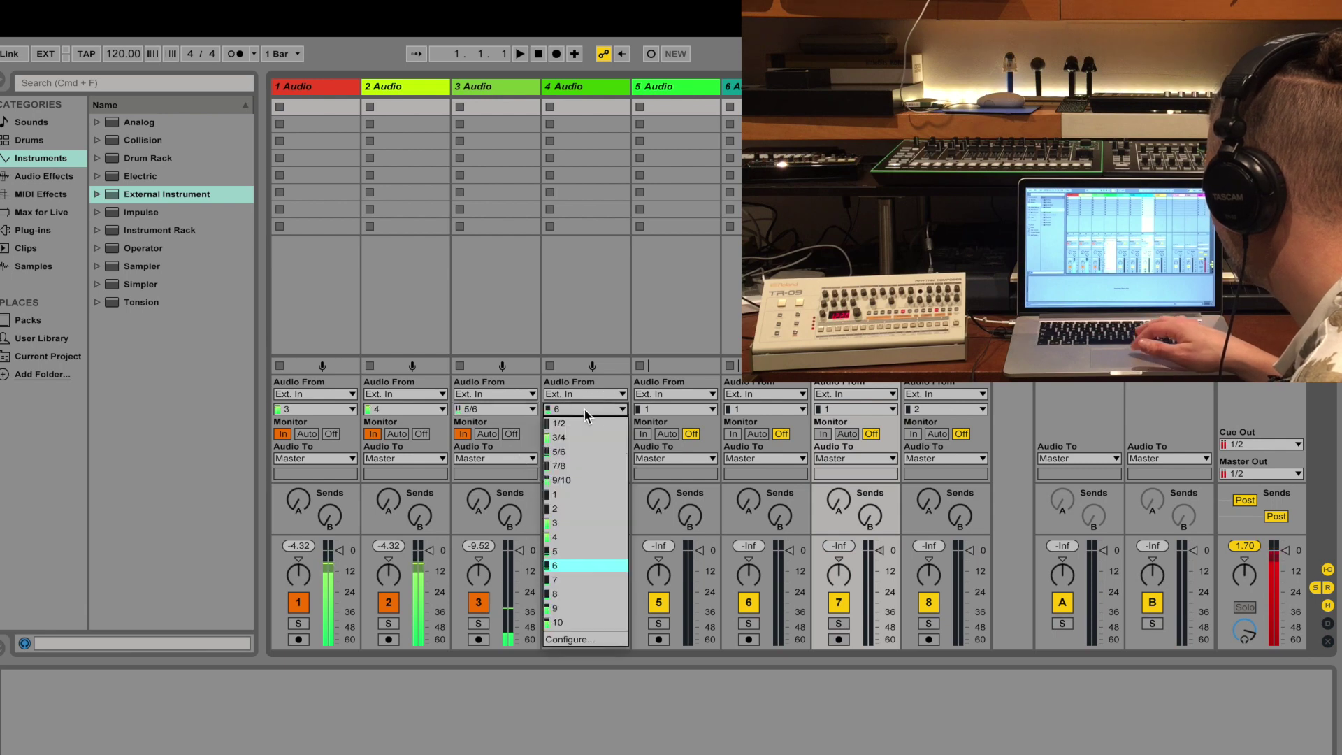
{"action": "left_click", "coordinate": [598, 581]}
- Feed audio tracks 5, 6 and 7 from external inputs 8, 9 and 10, with monitoring set to In on all three
{"action": "left_click", "coordinate": [671, 407]}
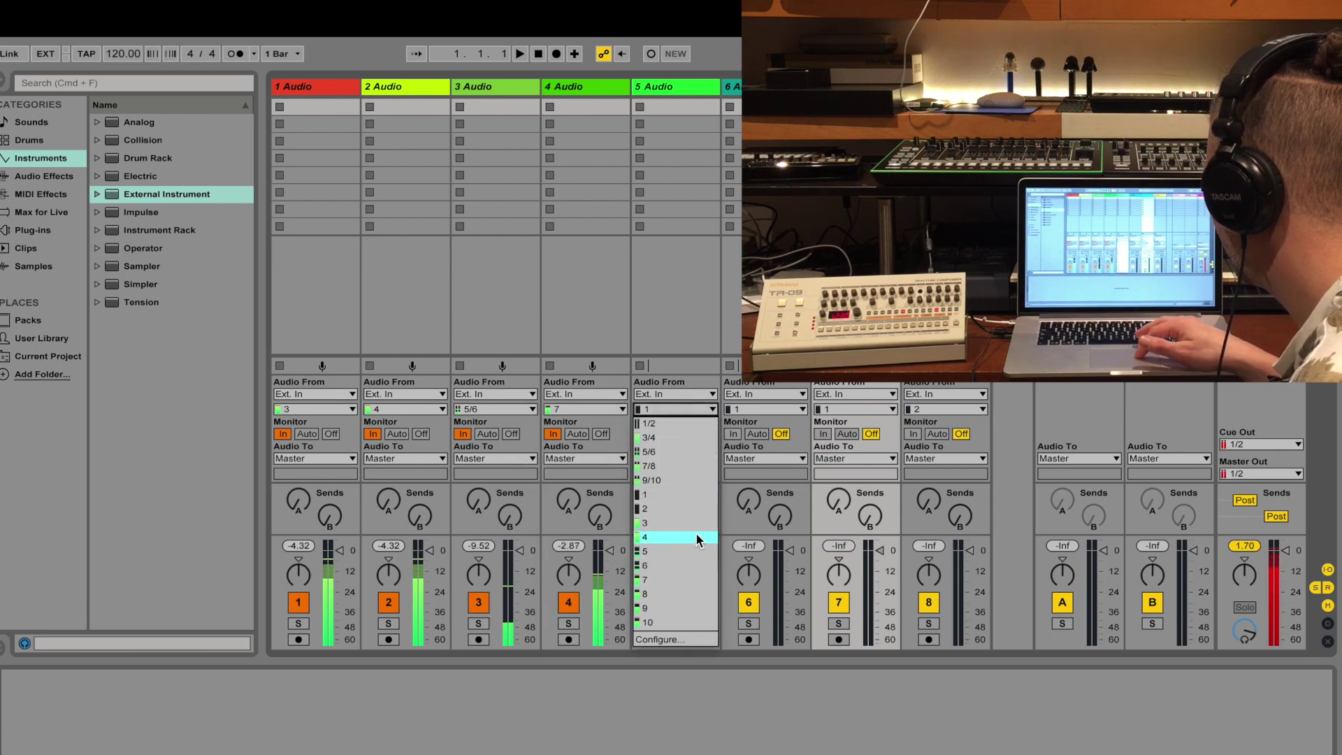
{"action": "left_click", "coordinate": [699, 594]}
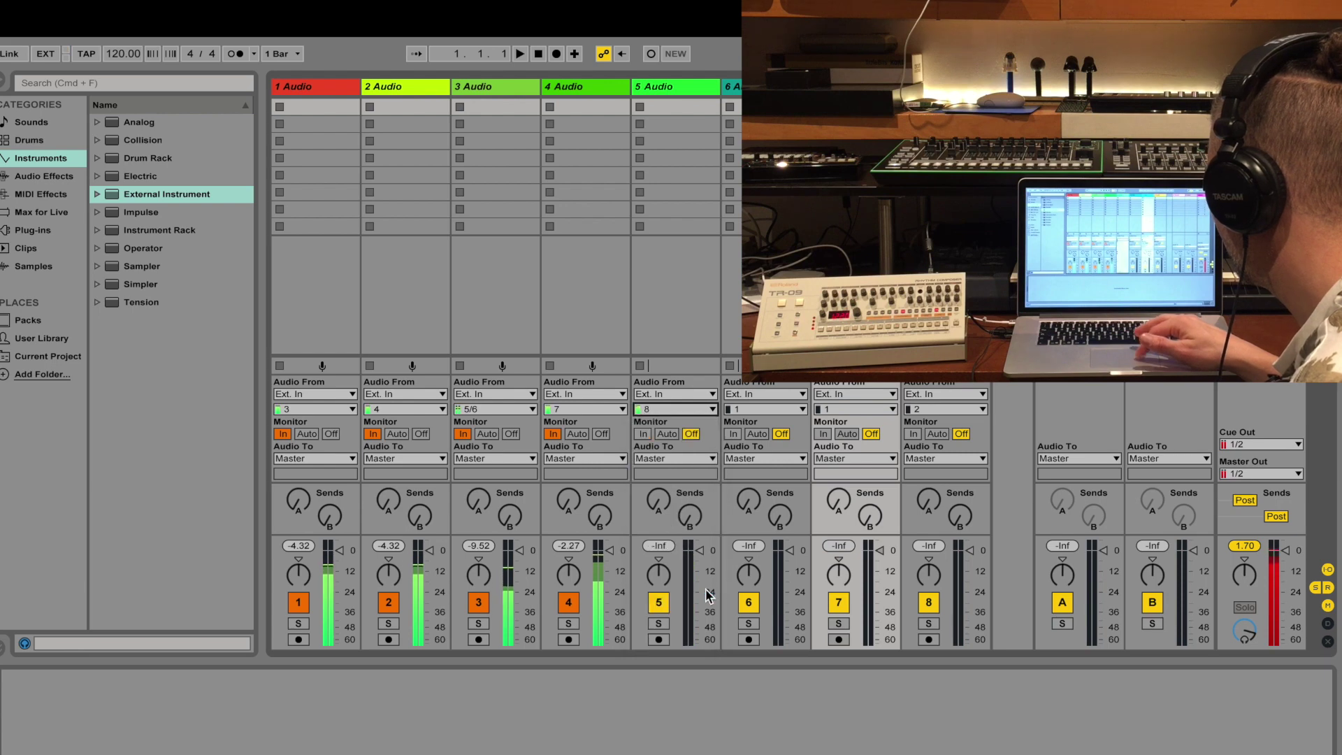
{"action": "left_click", "coordinate": [778, 410]}
{"action": "left_click", "coordinate": [801, 617]}
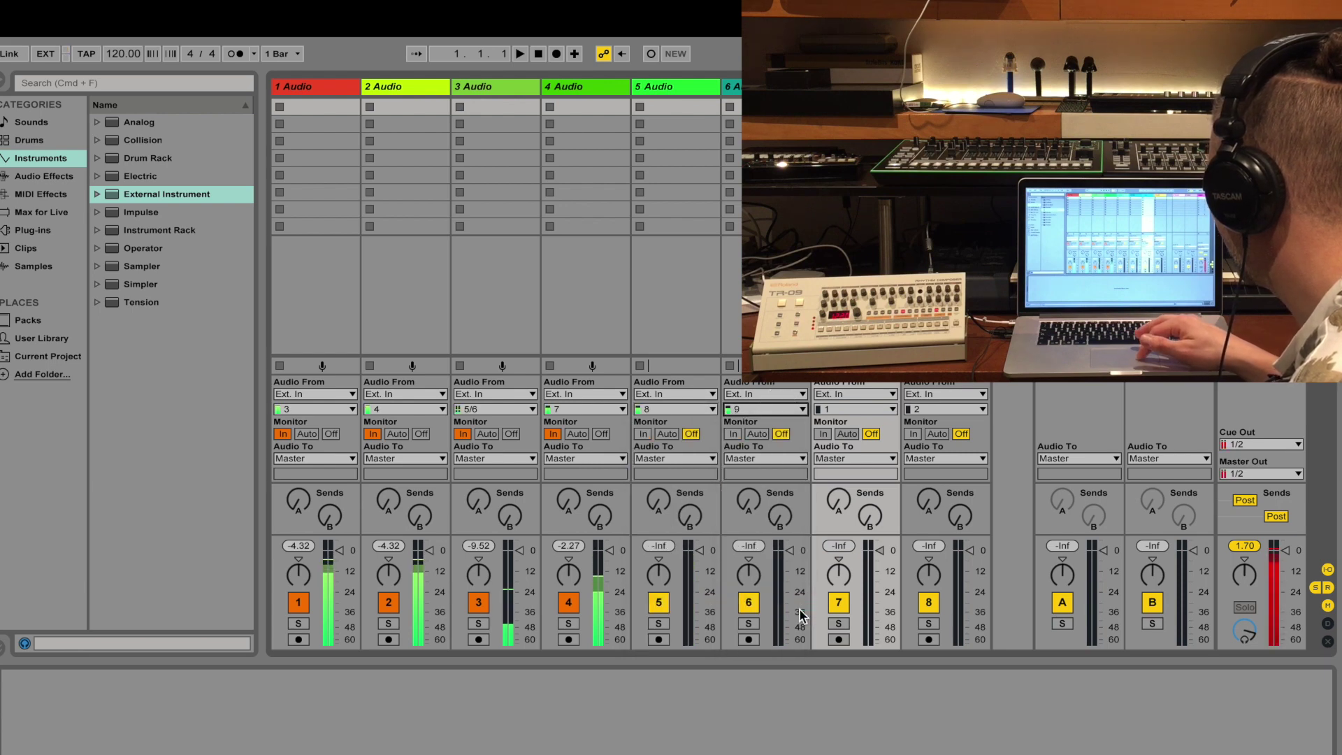
{"action": "left_click", "coordinate": [854, 405]}
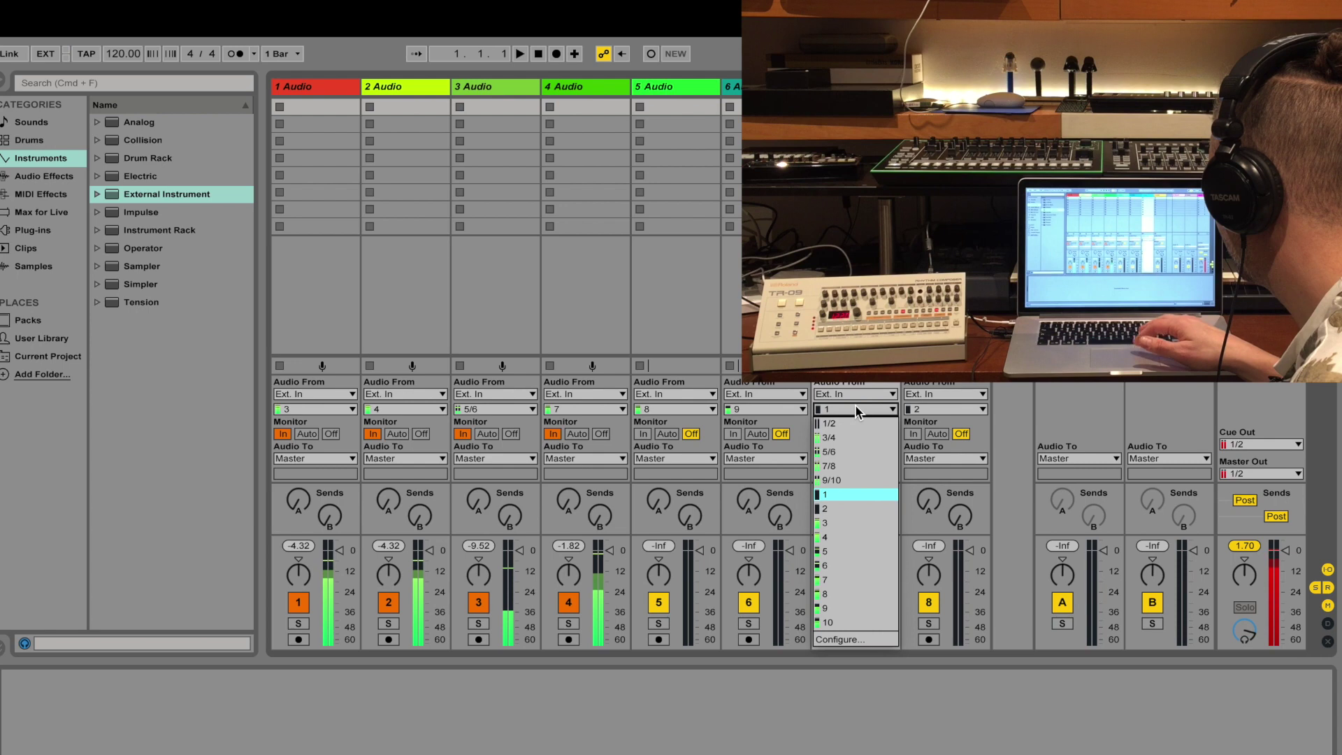
{"action": "left_click", "coordinate": [861, 631]}
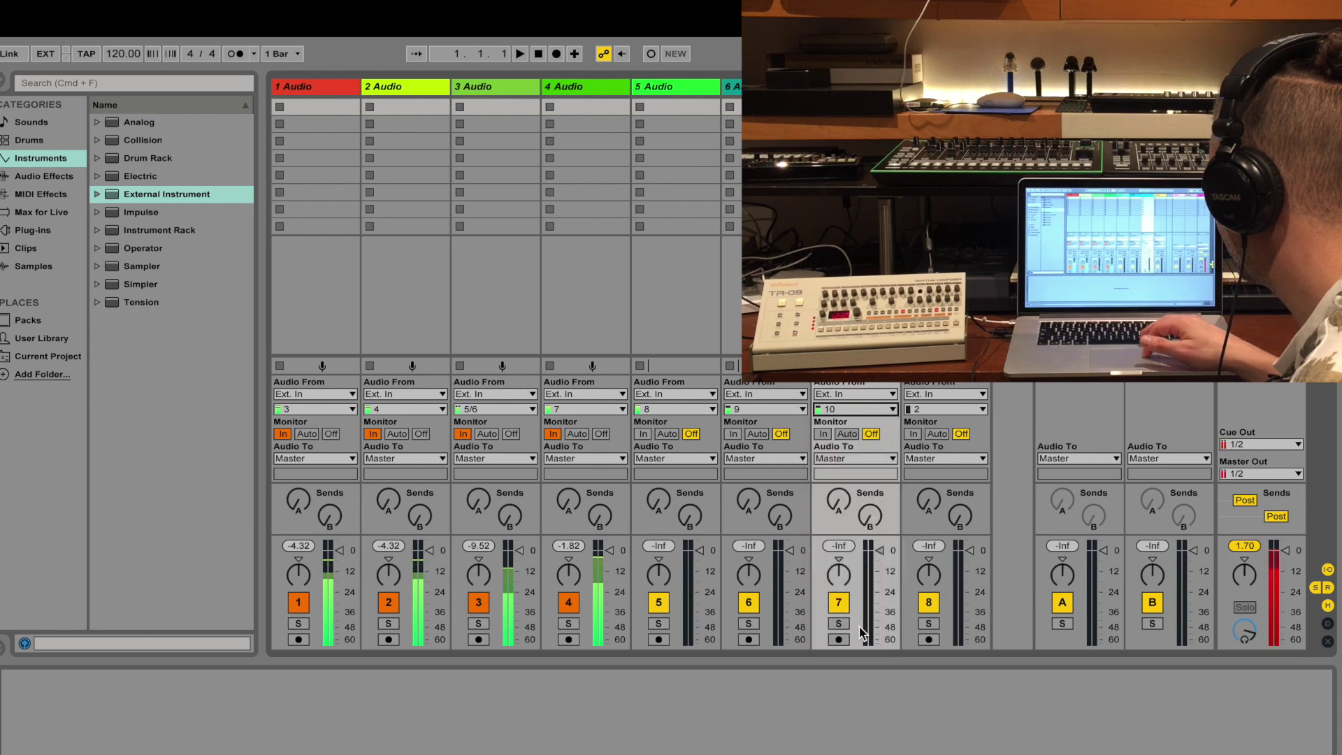
{"action": "left_click", "coordinate": [644, 434]}
{"action": "left_click", "coordinate": [732, 434]}
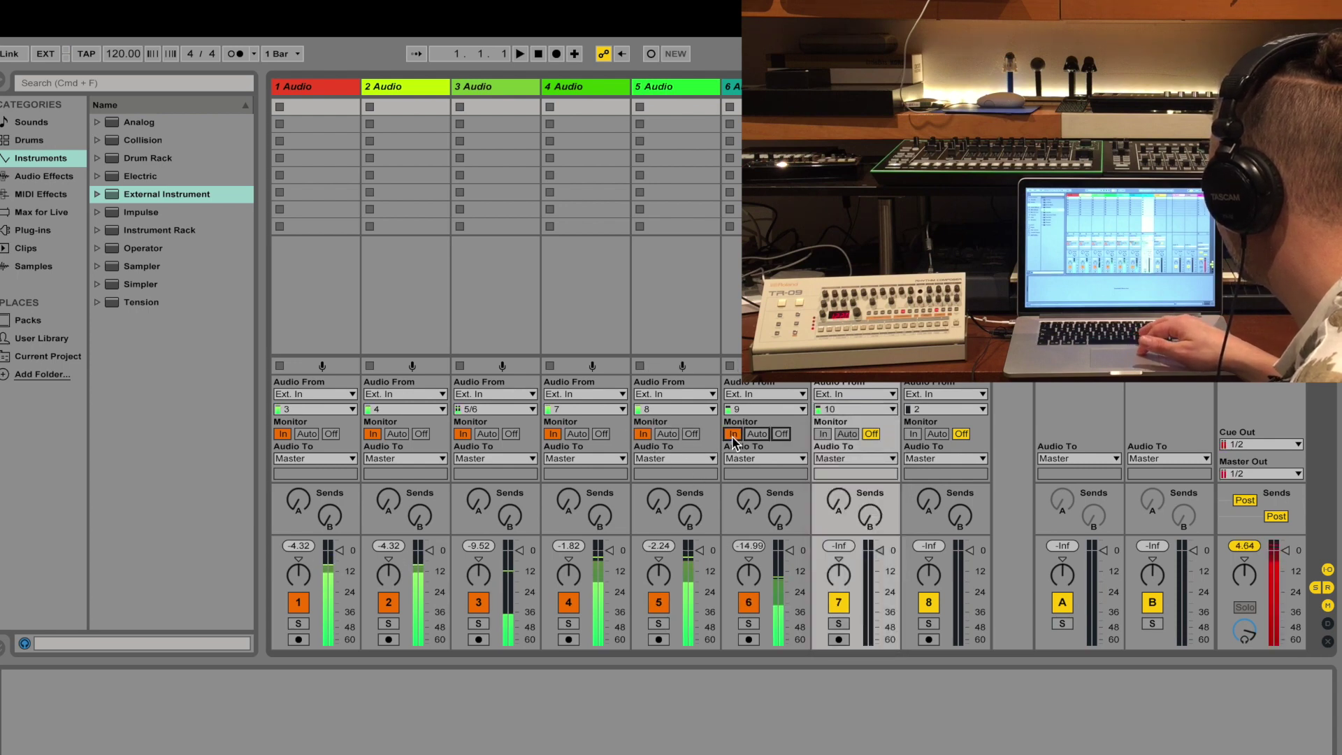
{"action": "left_click", "coordinate": [823, 434]}
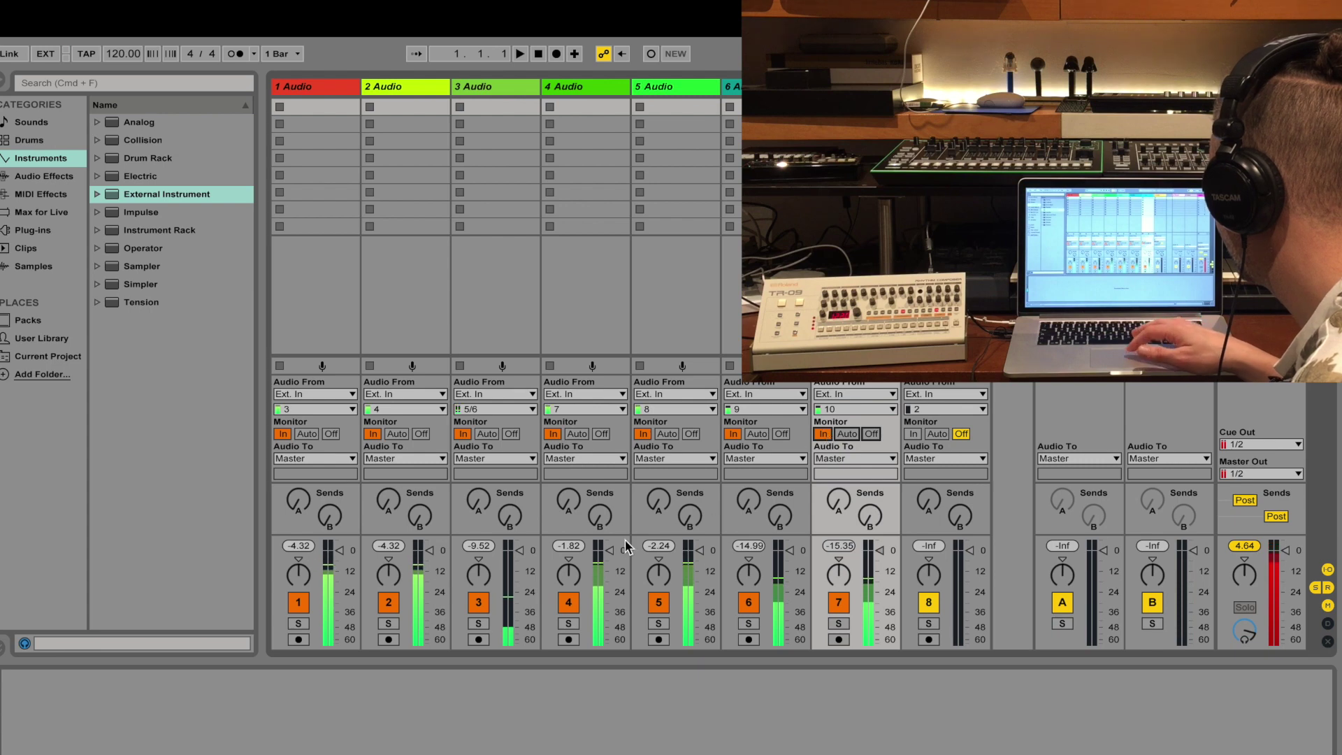
- Switch the source of audio track 4 to the external stereo input 7/8
{"action": "left_click", "coordinate": [644, 434]}
{"action": "left_click", "coordinate": [617, 410]}
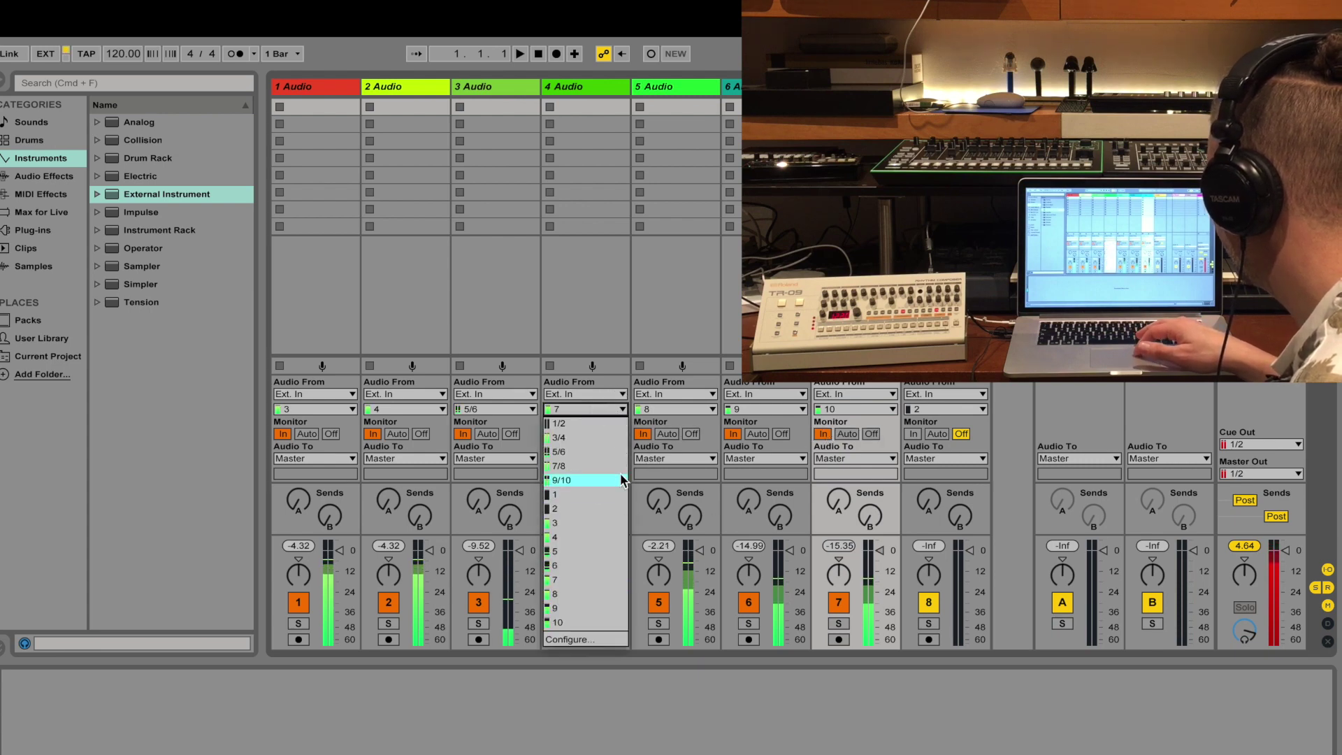
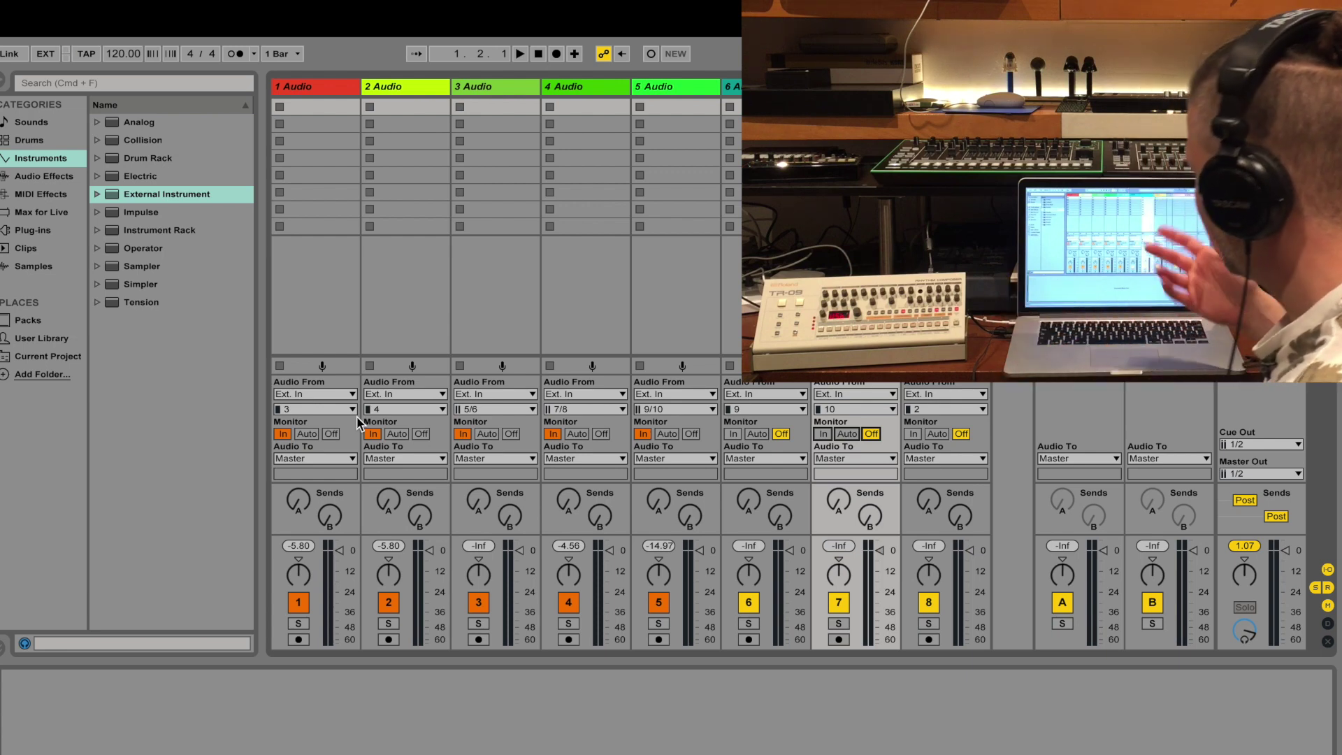
- Run the transport briefly, stop it, and open the Link and MIDI preferences
{"action": "key", "text": "space"}
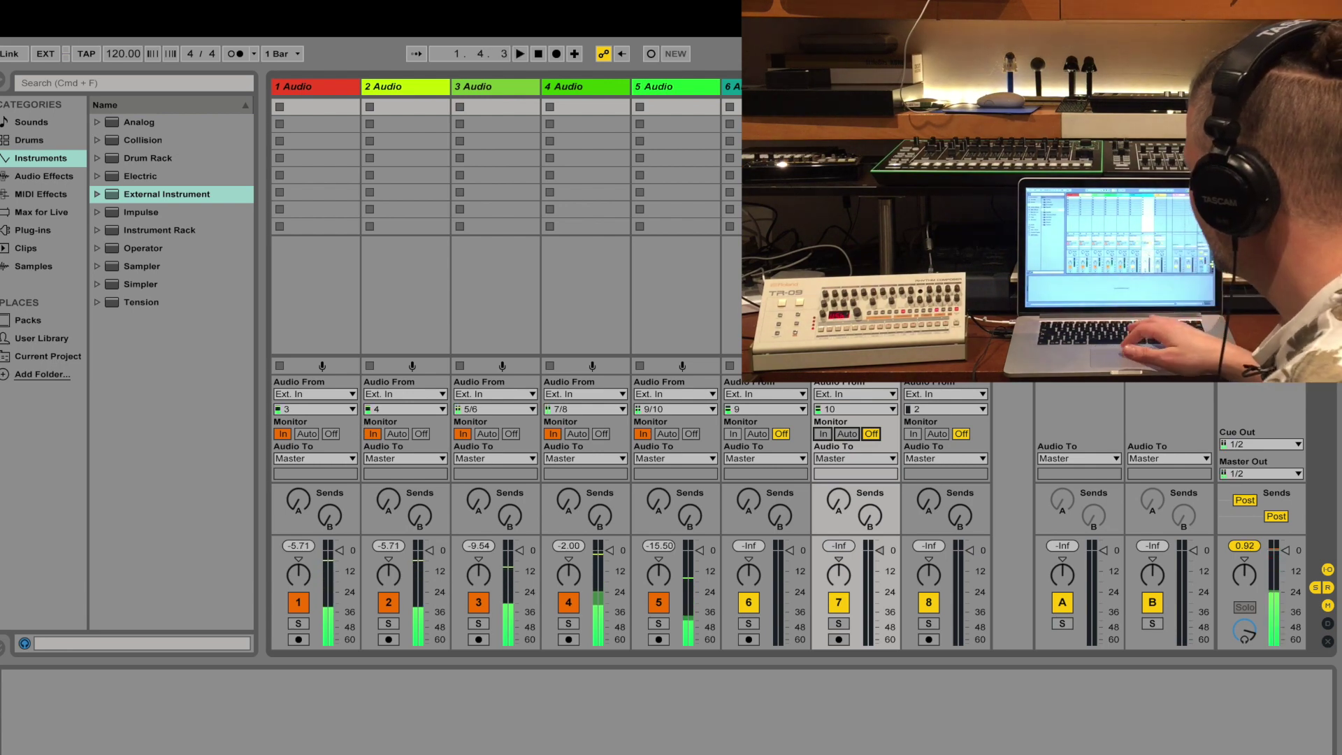
{"action": "left_click", "coordinate": [80, 46]}
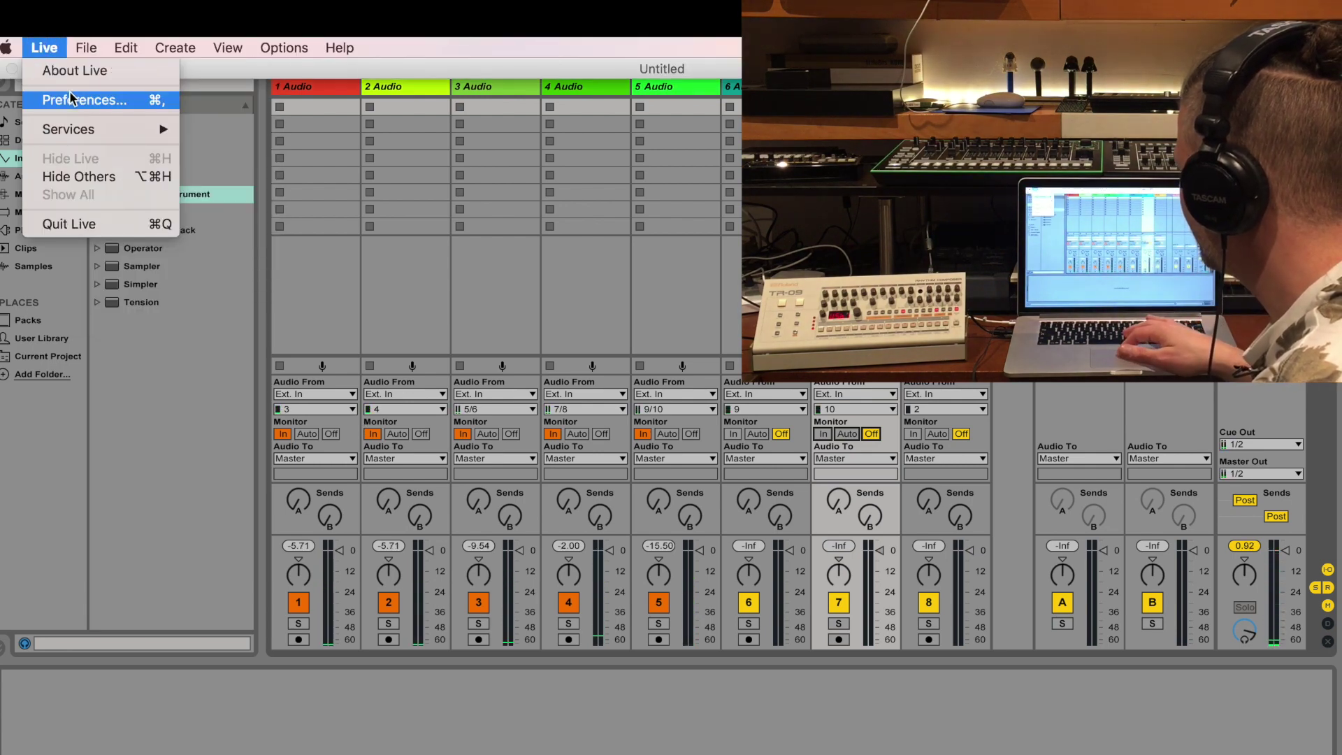
{"action": "left_click", "coordinate": [87, 96]}
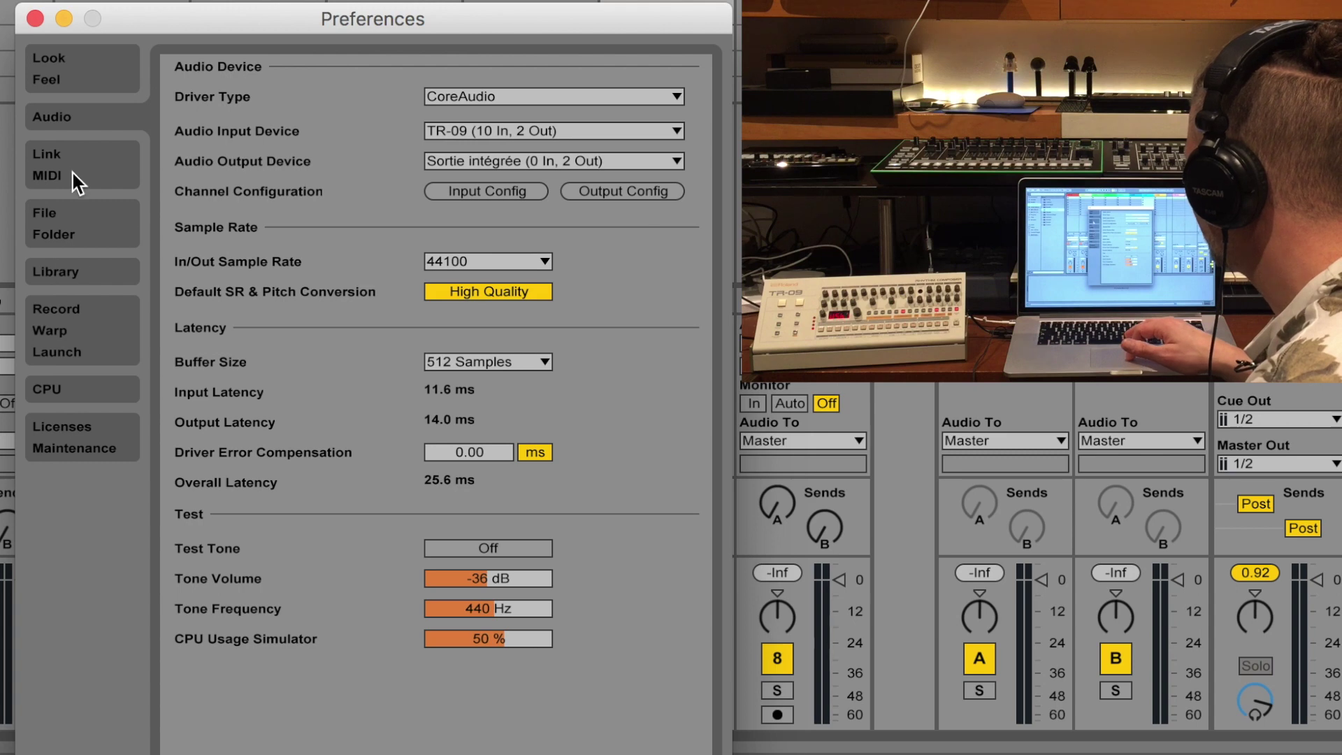
{"action": "left_click", "coordinate": [80, 169]}
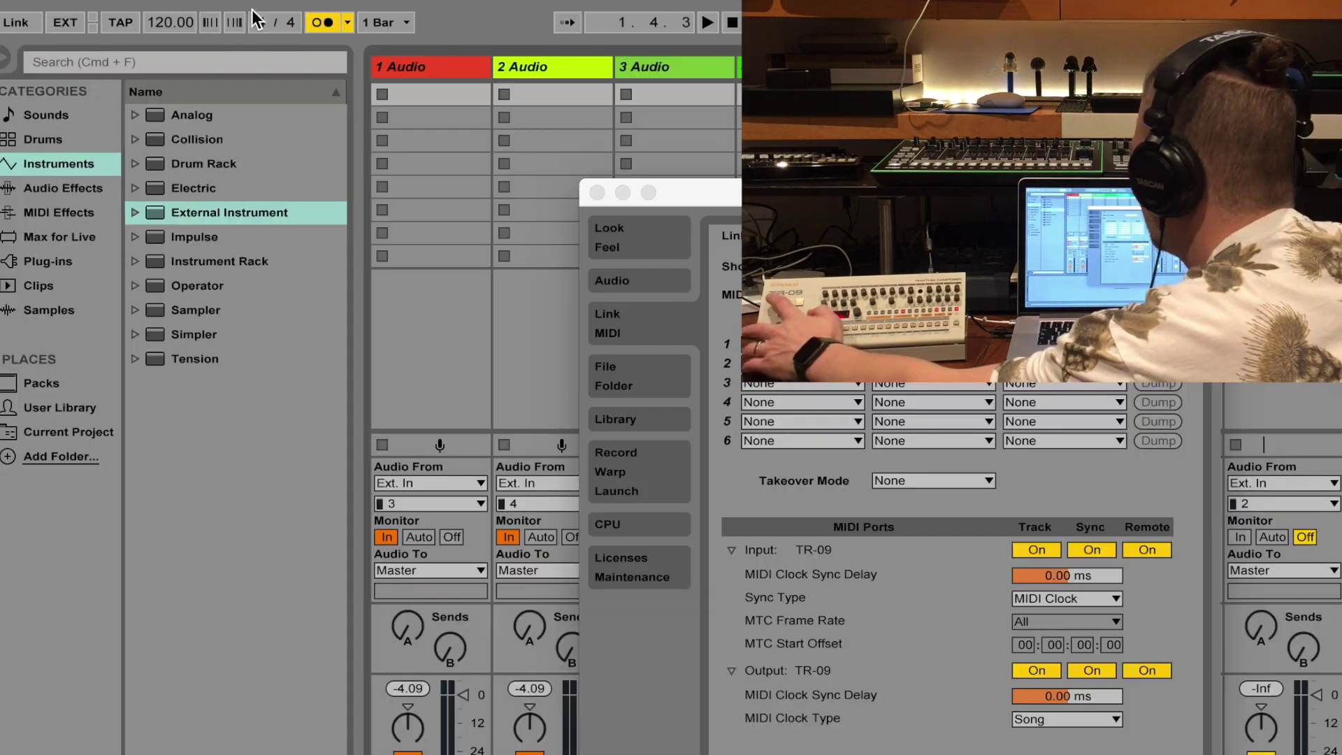
- Enable external sync so the set follows the TR-09's MIDI clock, and close the preferences
{"action": "left_click", "coordinate": [65, 21]}
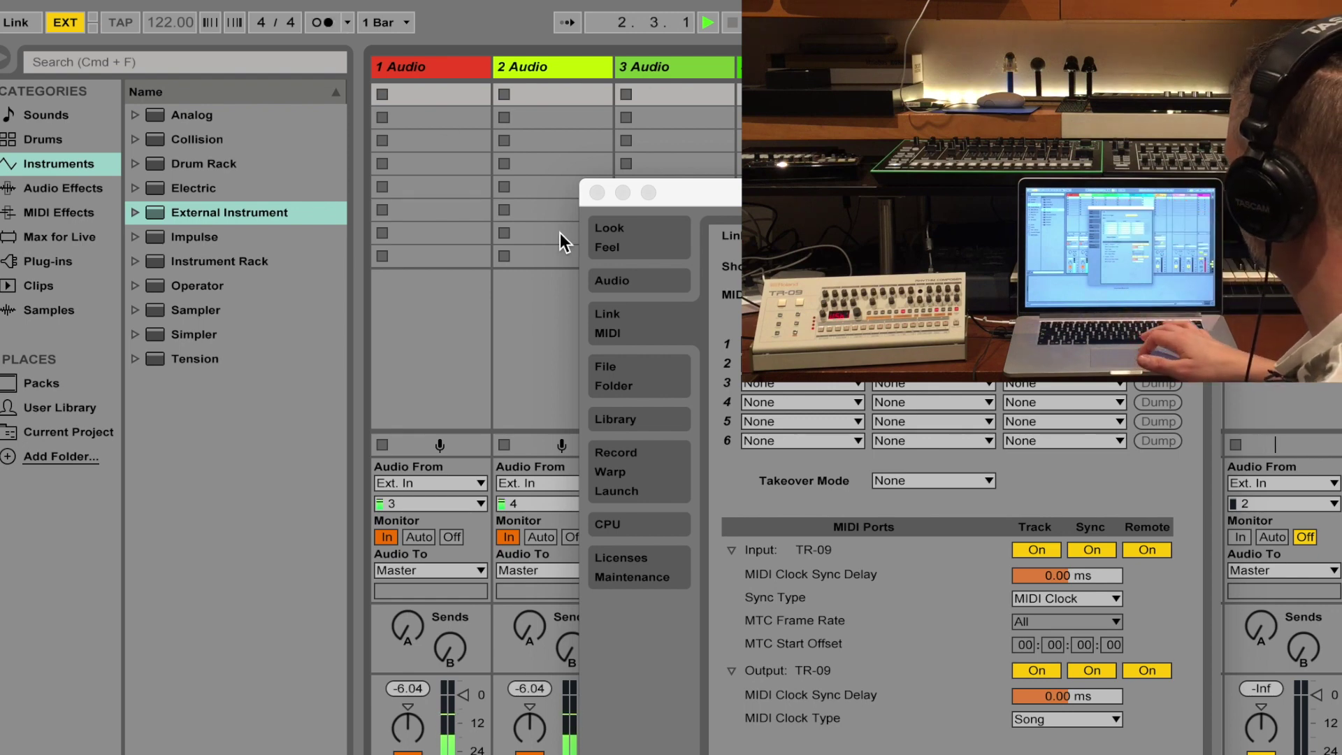
{"action": "left_click", "coordinate": [597, 192]}
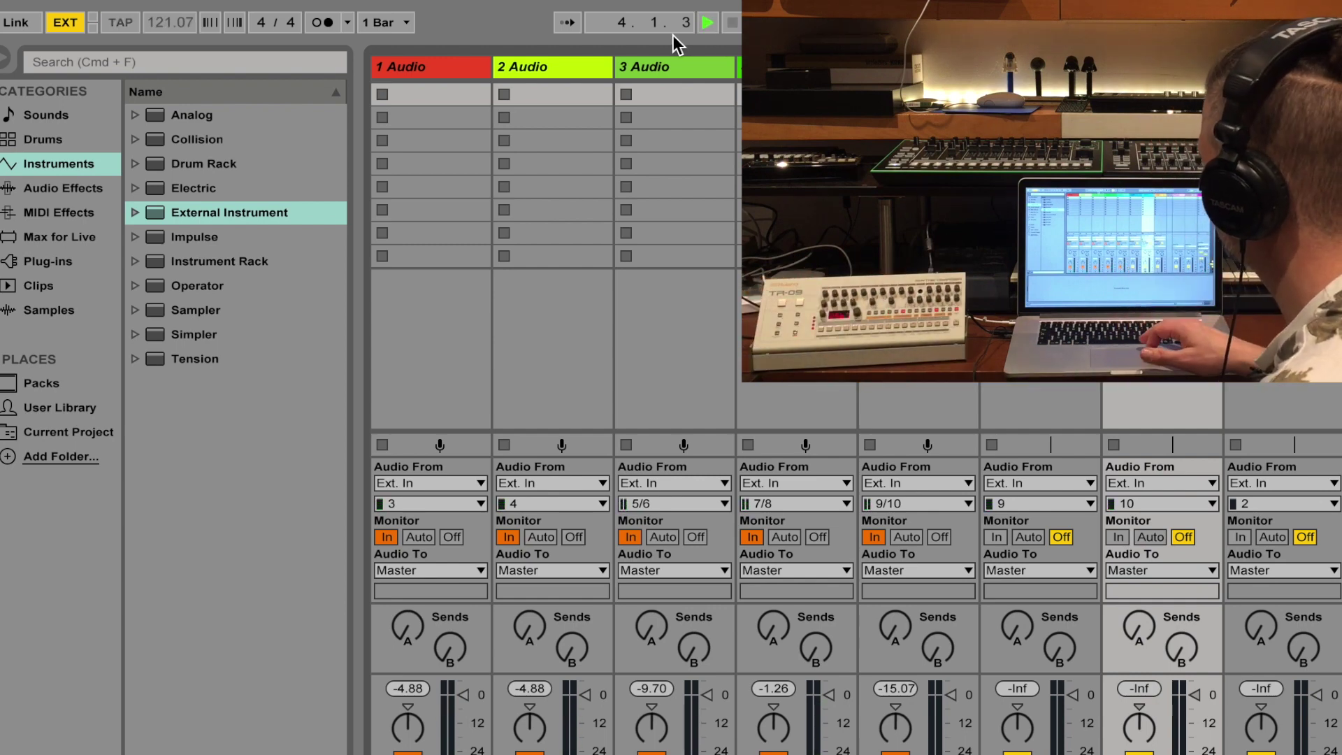
- Turn external sync off and start playback from Live's own transport
{"action": "left_click", "coordinate": [65, 23]}
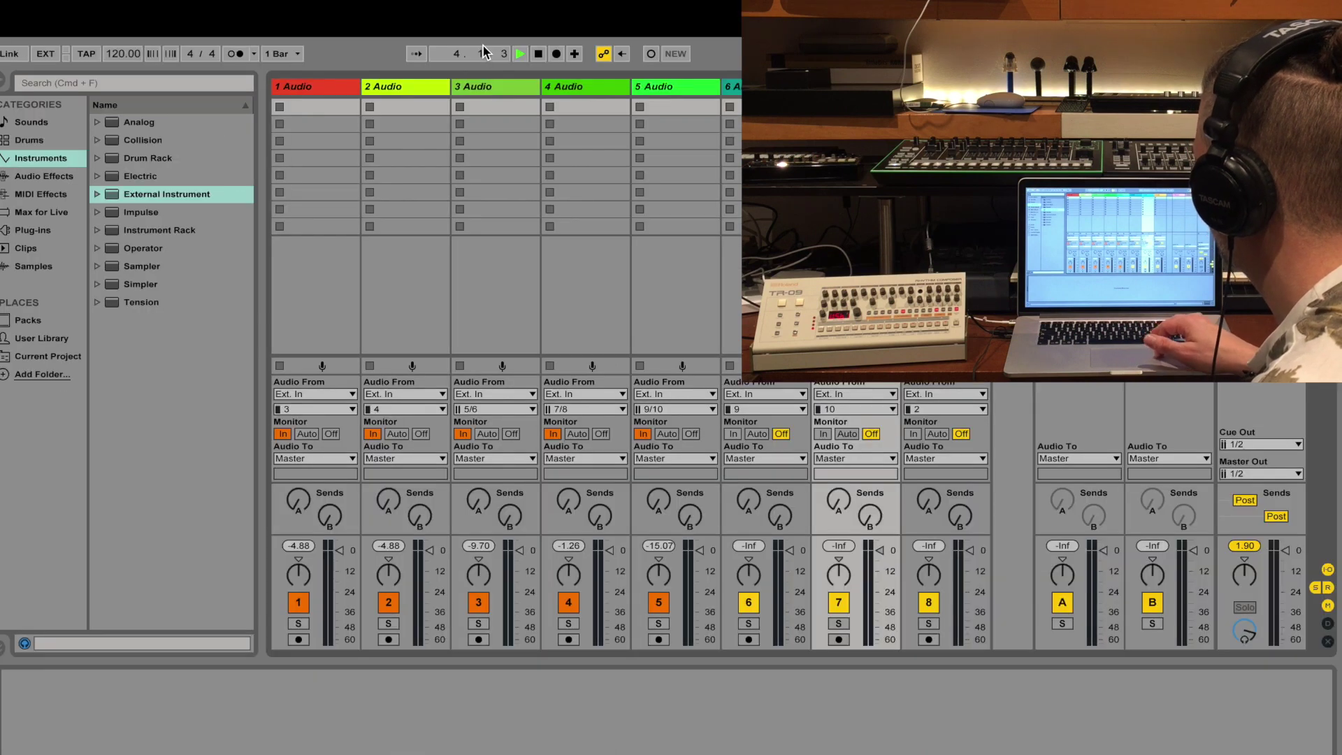
{"action": "mouse_move", "coordinate": [523, 43]}
{"action": "left_click", "coordinate": [531, 135]}
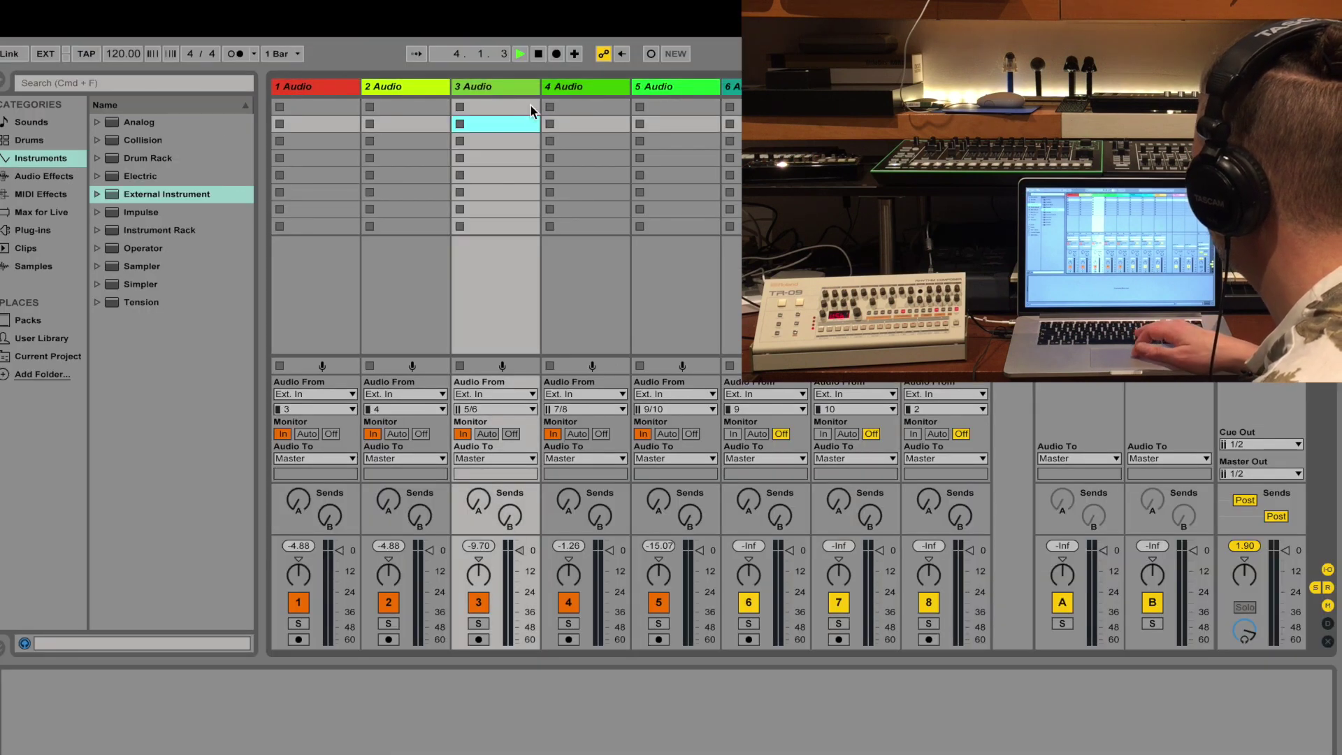
{"action": "left_click", "coordinate": [520, 54]}
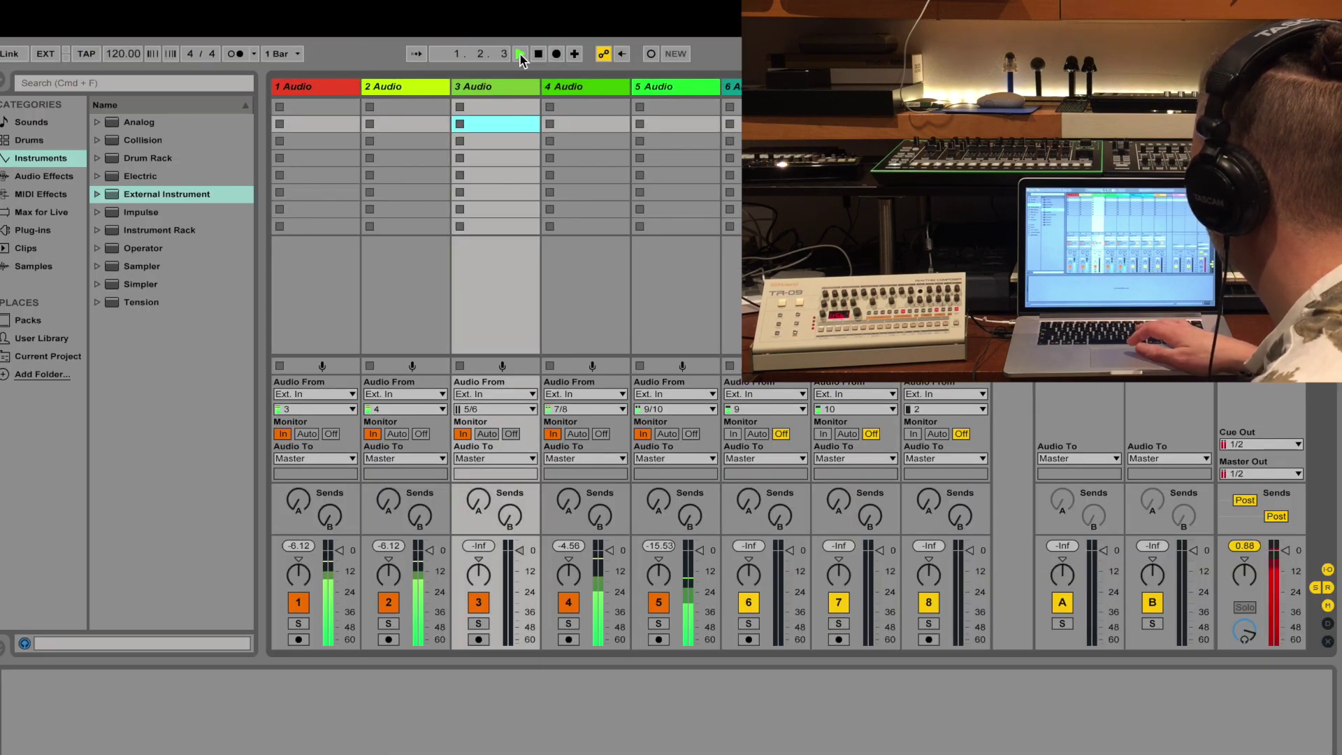